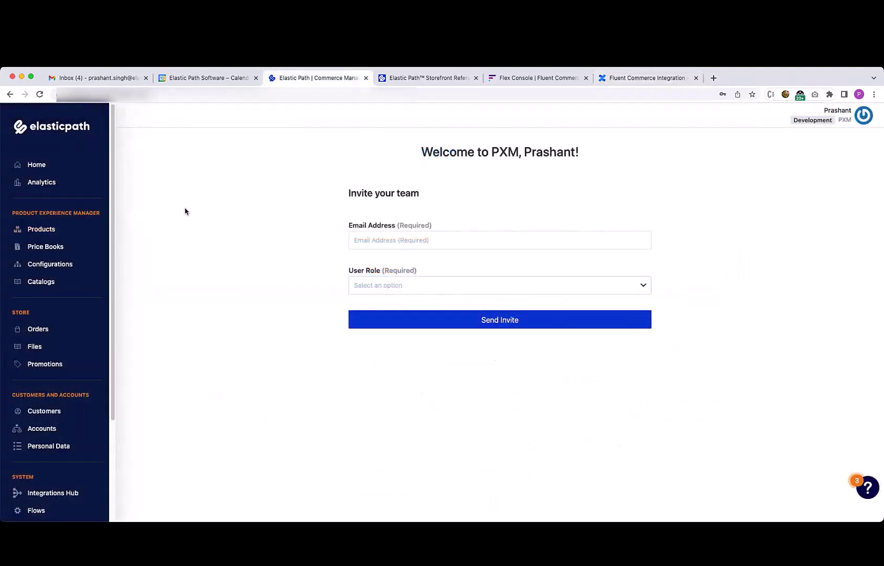
Copy SKU CWSAM001 from the Samsung Galaxy A02s product, then return to the Fluent Commerce console
click(58, 233)
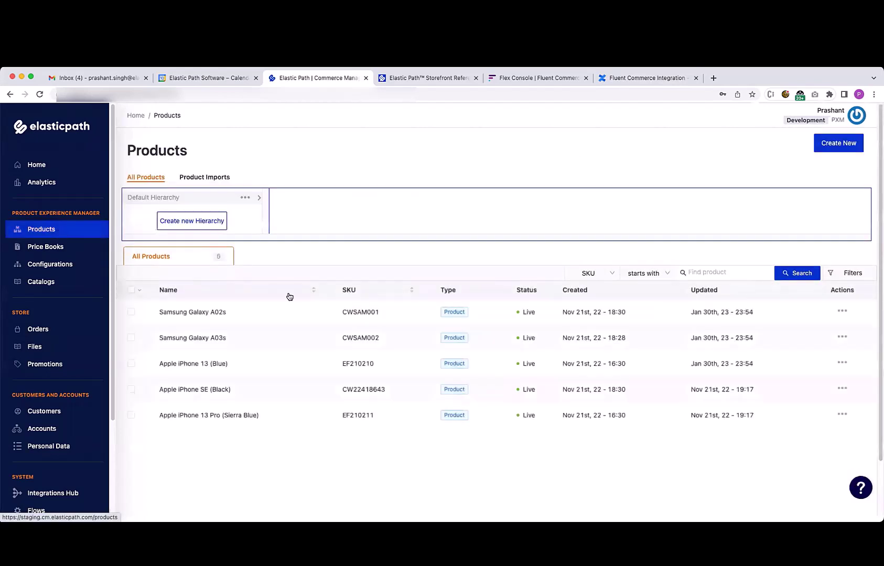
click(253, 318)
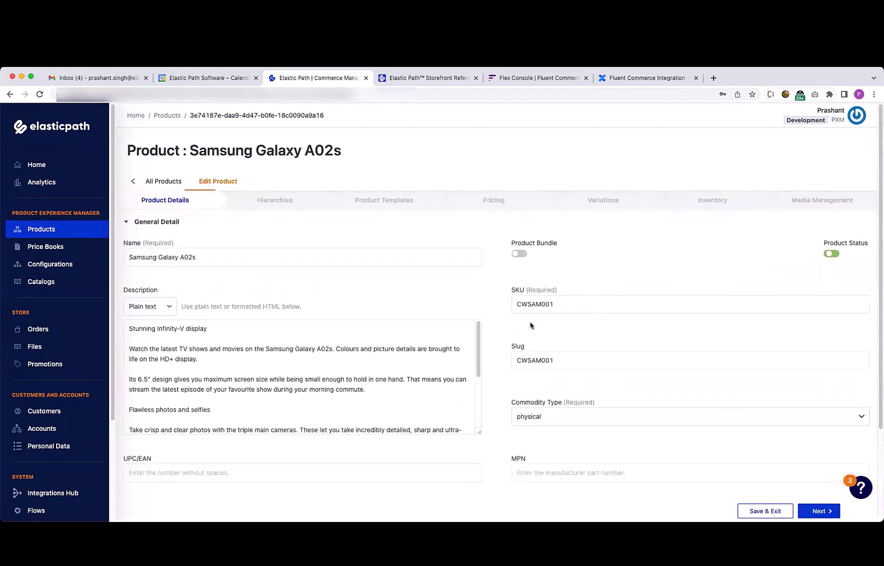
double_click(571, 307)
key(super+c)
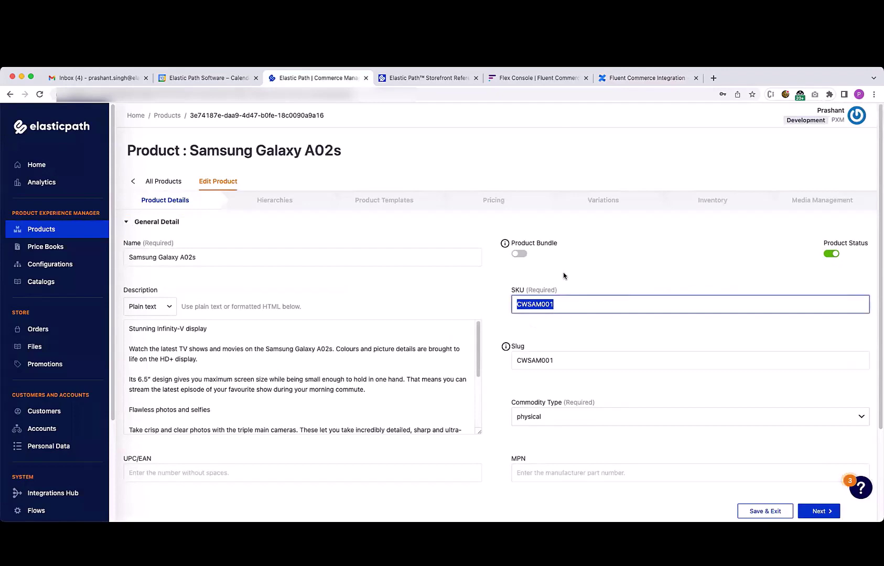
click(537, 78)
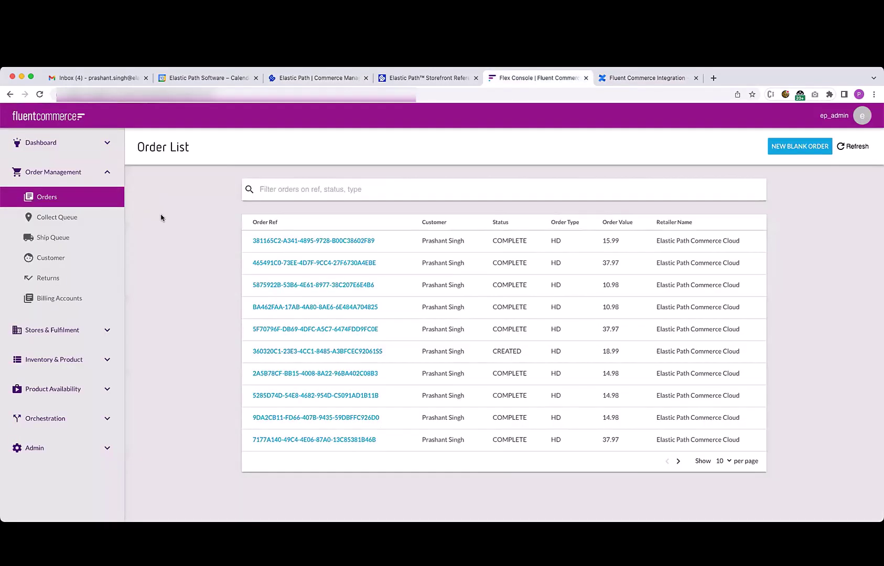
Filter the FCRG:PC:MASTER catalogue's variant products by Ref:CWSAM001, which finds no match
click(68, 389)
click(58, 227)
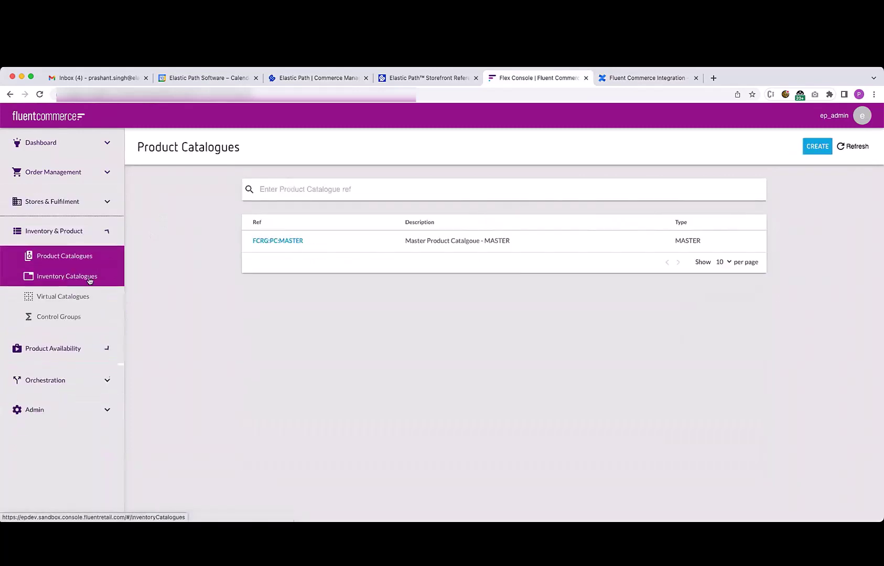
click(280, 241)
click(421, 221)
click(414, 249)
text(Ref:)
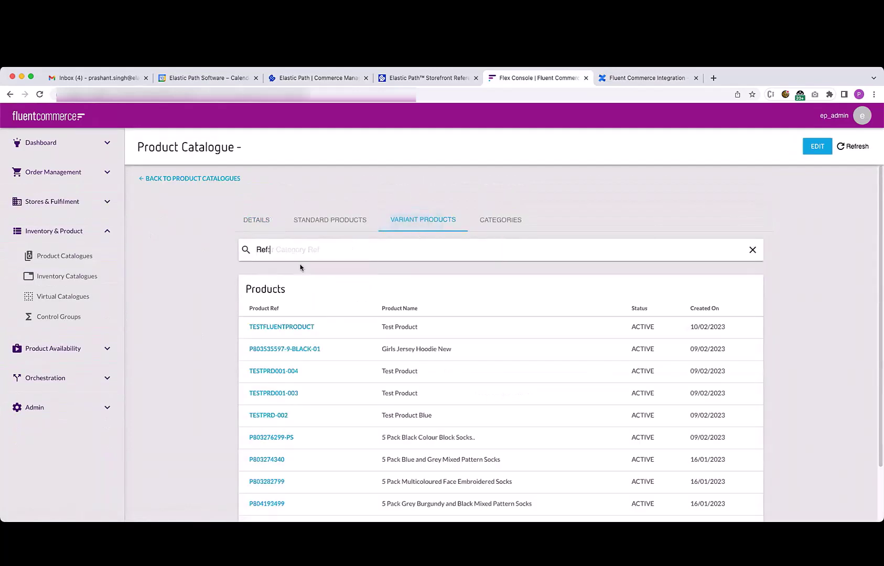
key(super+v)
key(Return)
click(184, 261)
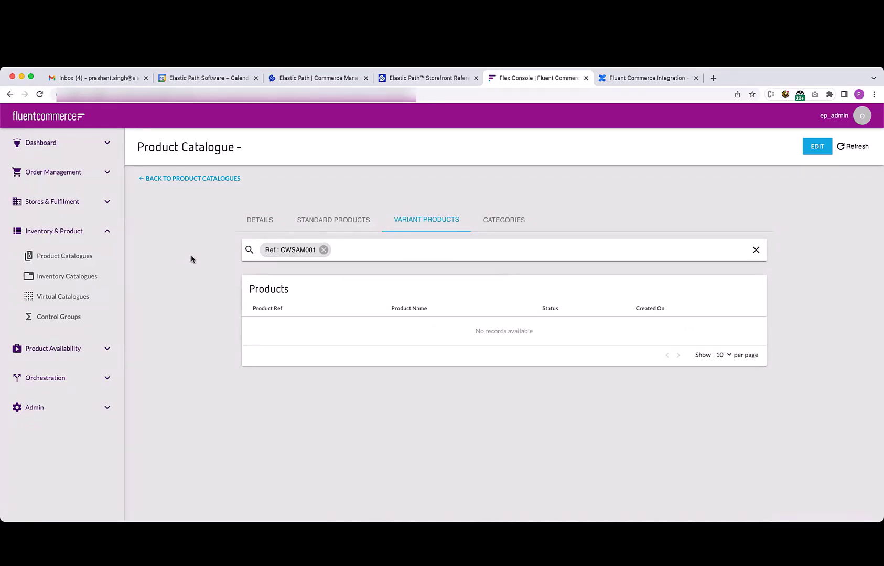
Review the Fluent Commerce order and customer lists
click(80, 182)
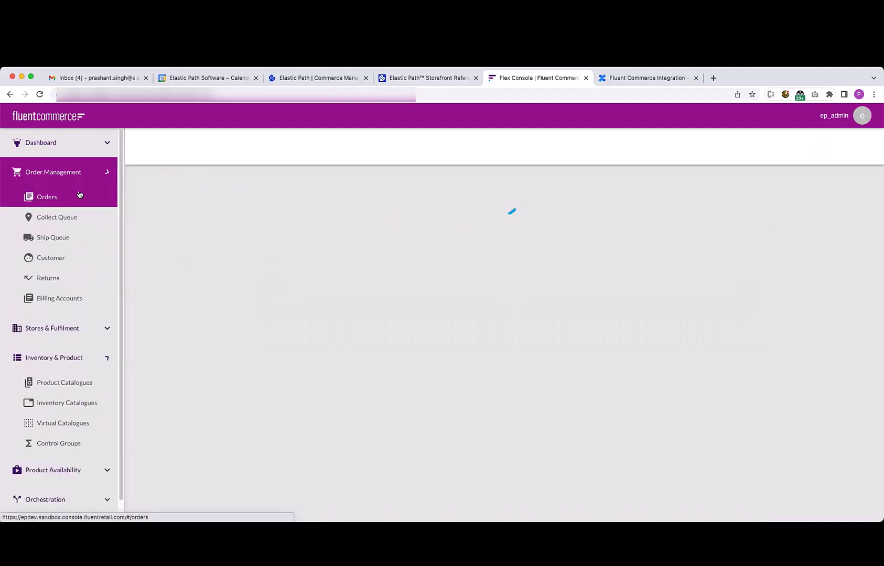
click(58, 257)
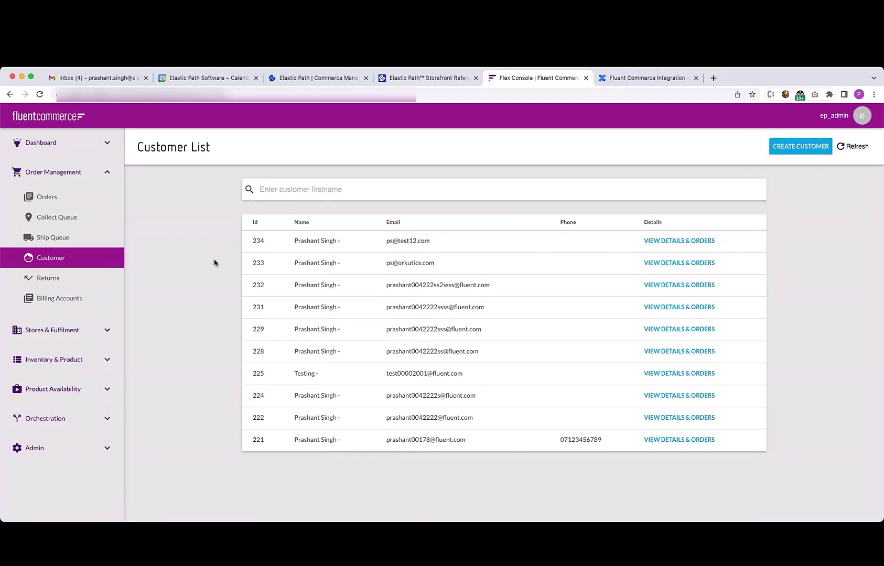
click(87, 199)
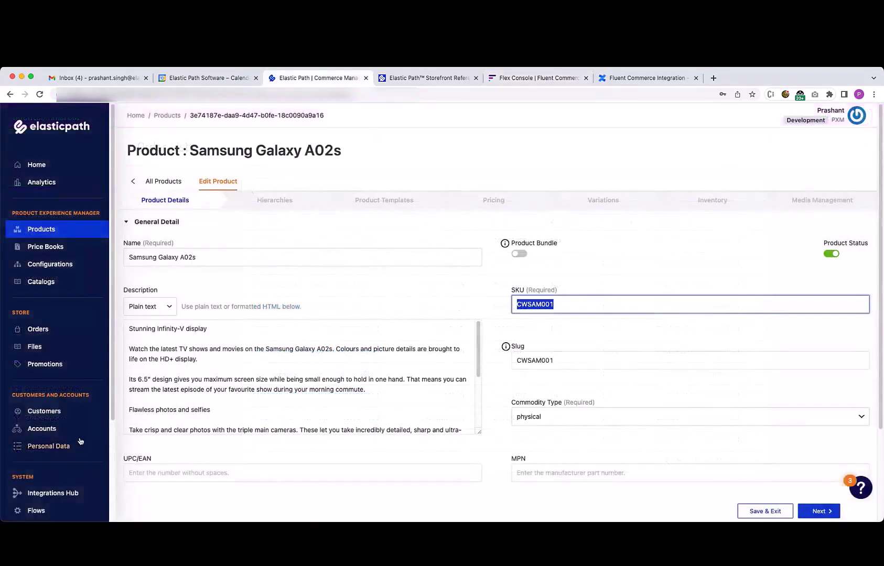
Open Application Keys under System to see the API base URL, Store ID and client ID
scroll(79, 471, down, 1)
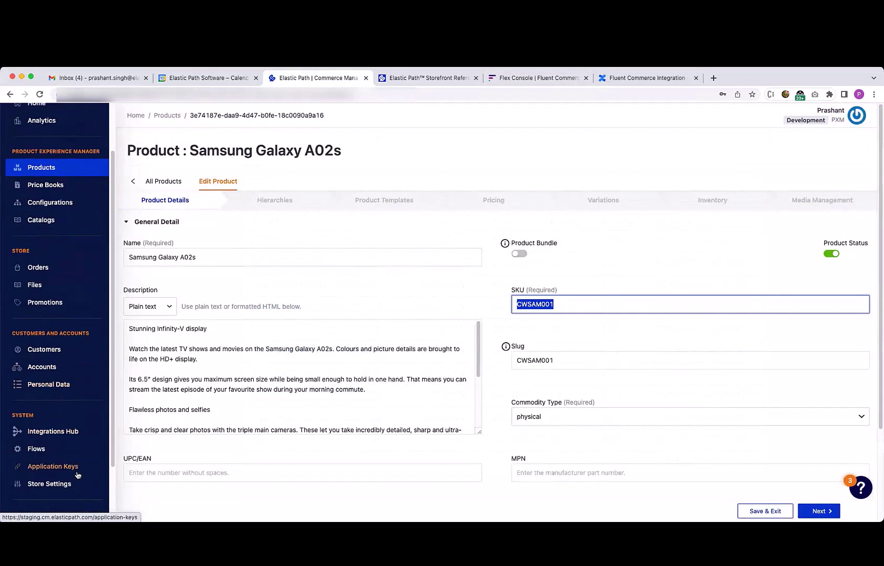
click(77, 470)
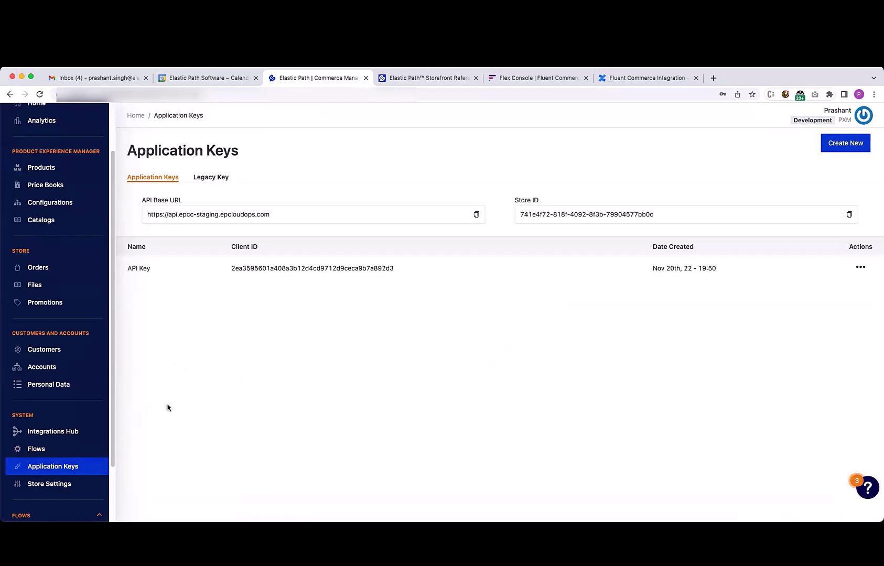
Start configuring the Fluent Commerce integration from the Integrations Hub marketplace
click(71, 430)
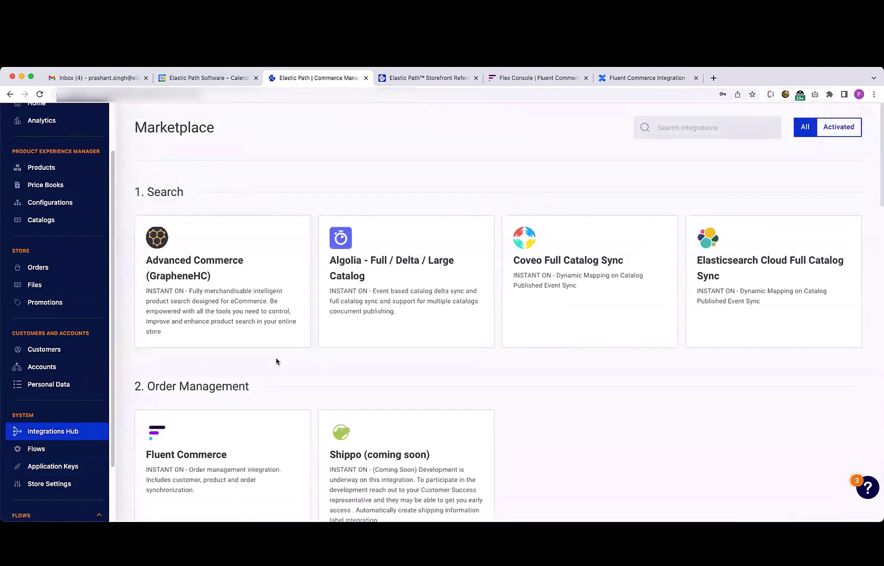
scroll(252, 357, down, 1)
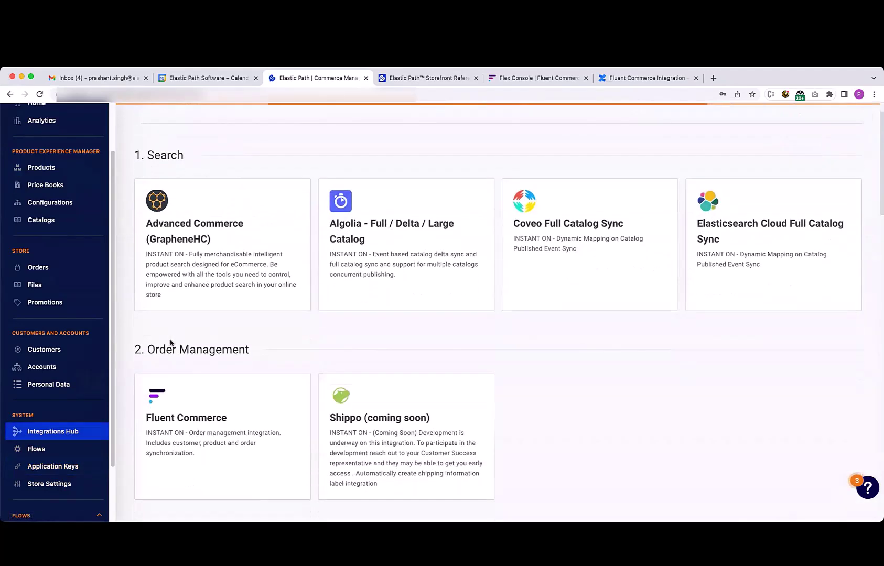
click(230, 443)
click(598, 419)
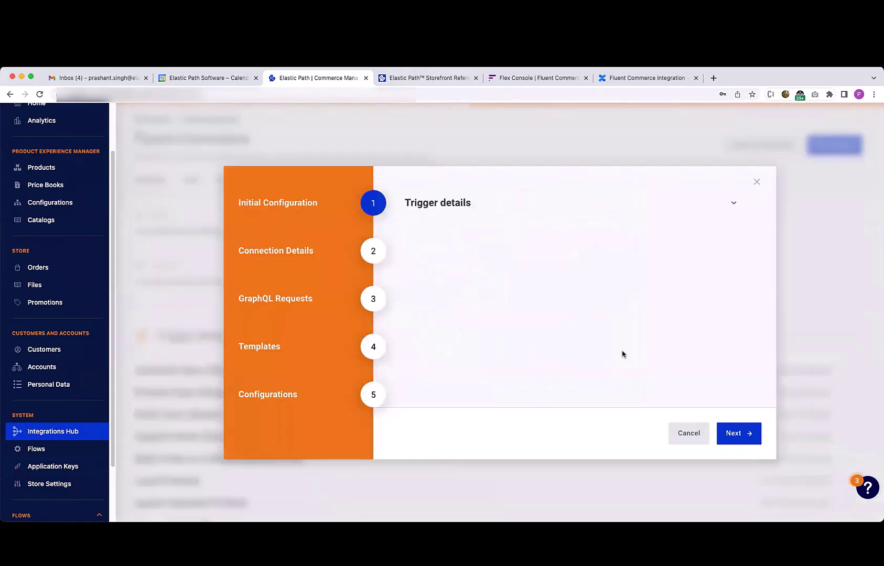
click(743, 441)
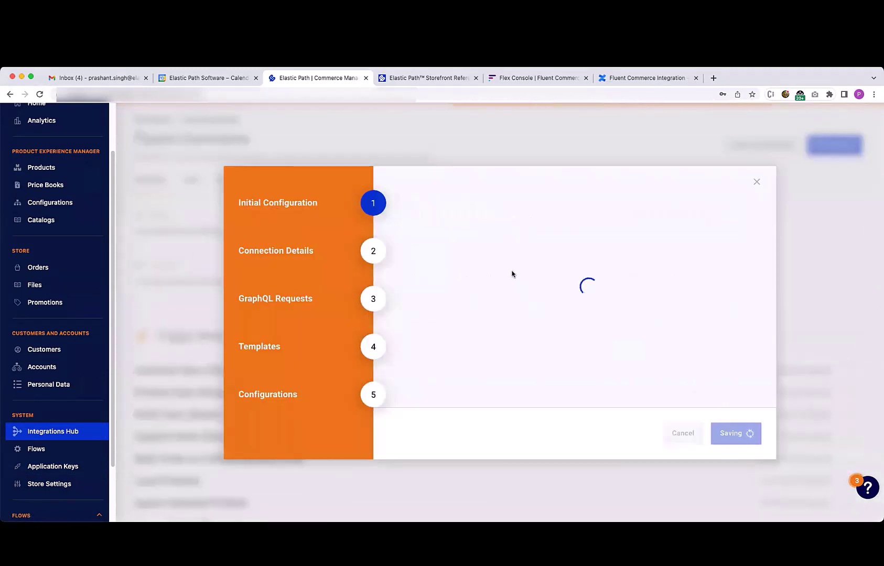
Authorize the Elastic Path connection with the client ID, client secret and staging token URL
click(463, 286)
key(ctrl+v)
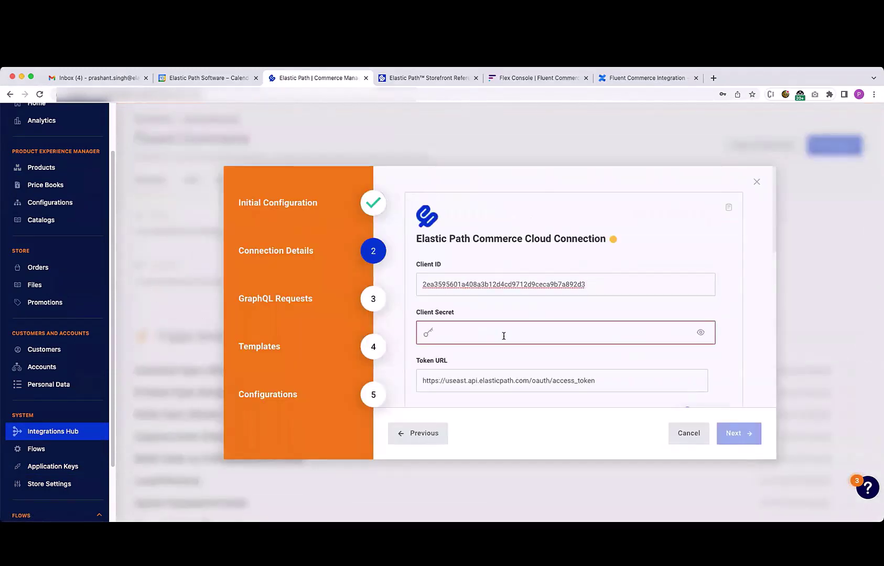
click(487, 336)
key(ctrl+v)
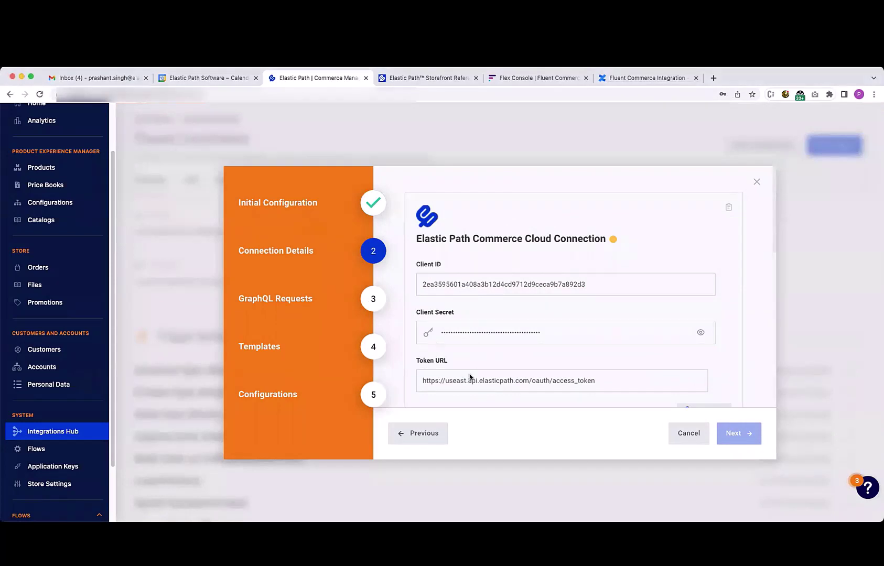
click(470, 378)
key(ctrl+a)
key(ctrl+v)
scroll(675, 317, down, 2)
click(684, 310)
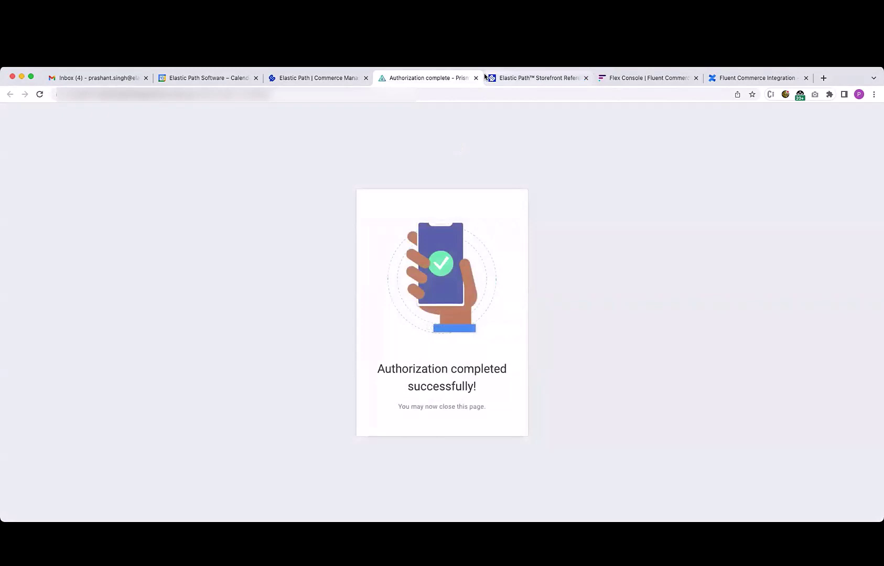
click(475, 78)
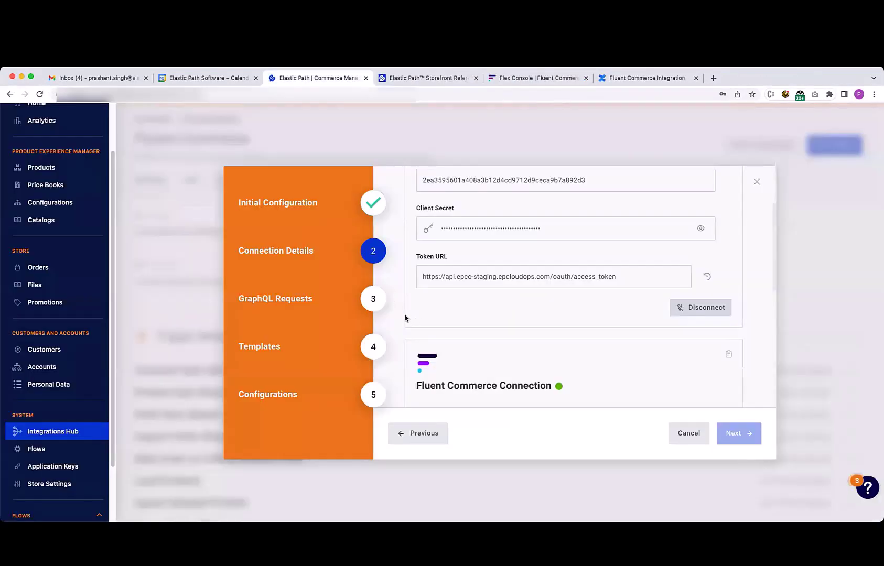
scroll(406, 315, down, 5)
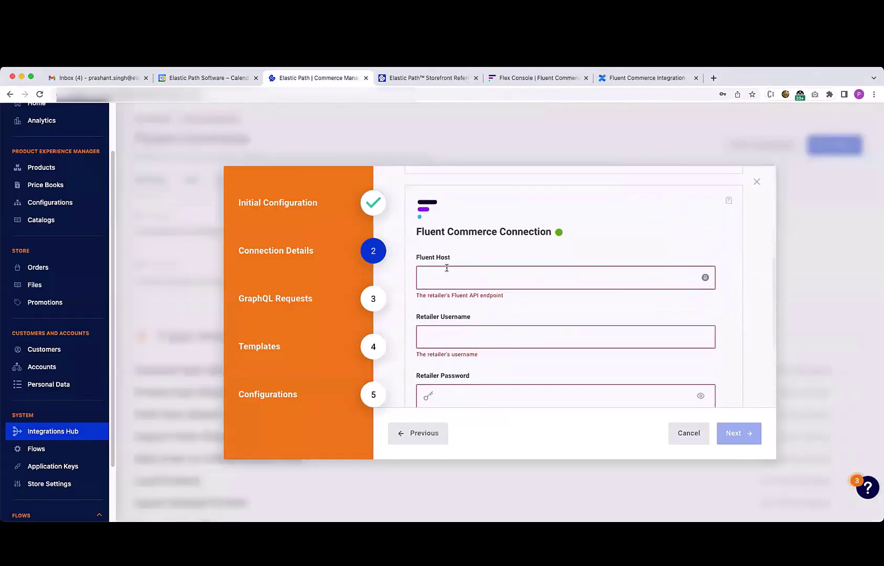
scroll(487, 246, down, 1)
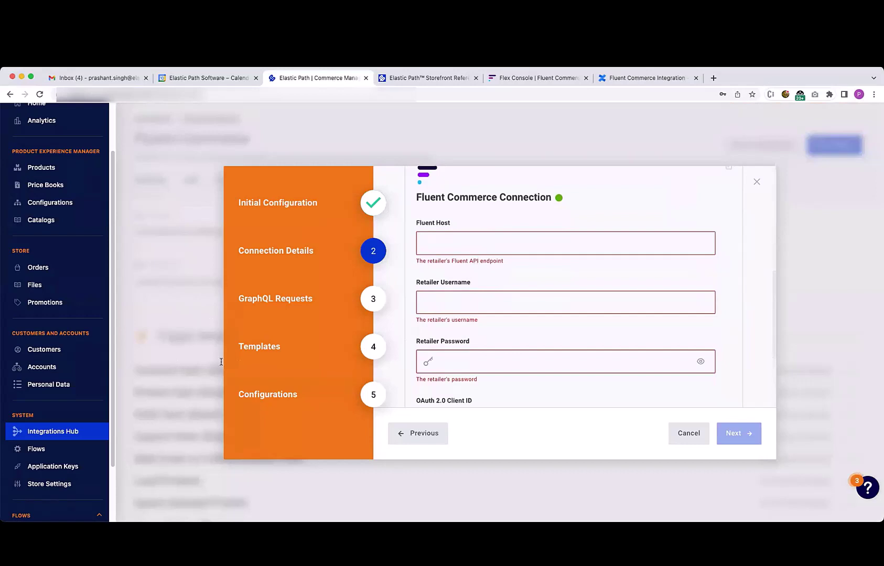
click(444, 252)
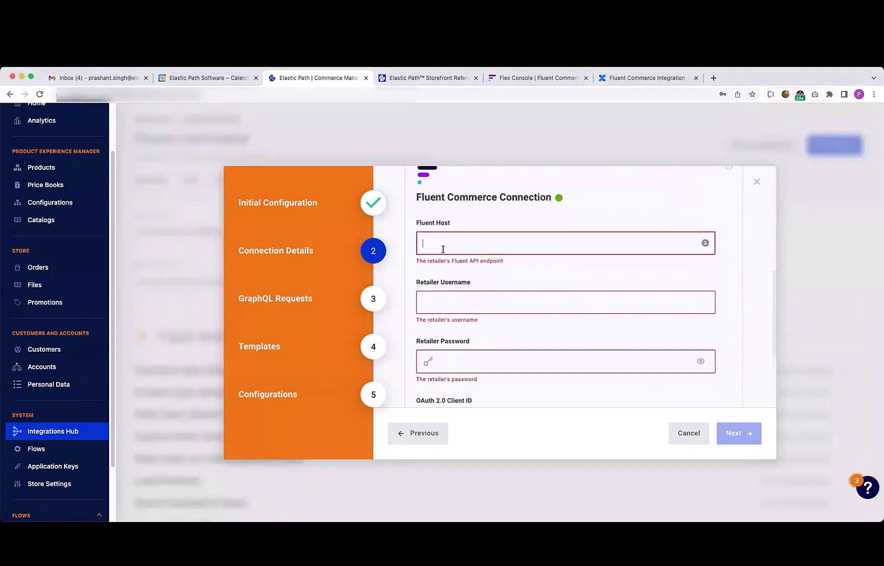
text(https://EPDEV.sandbox.api.fluentretail.com)
click(460, 300)
text(ep_admin_admin)
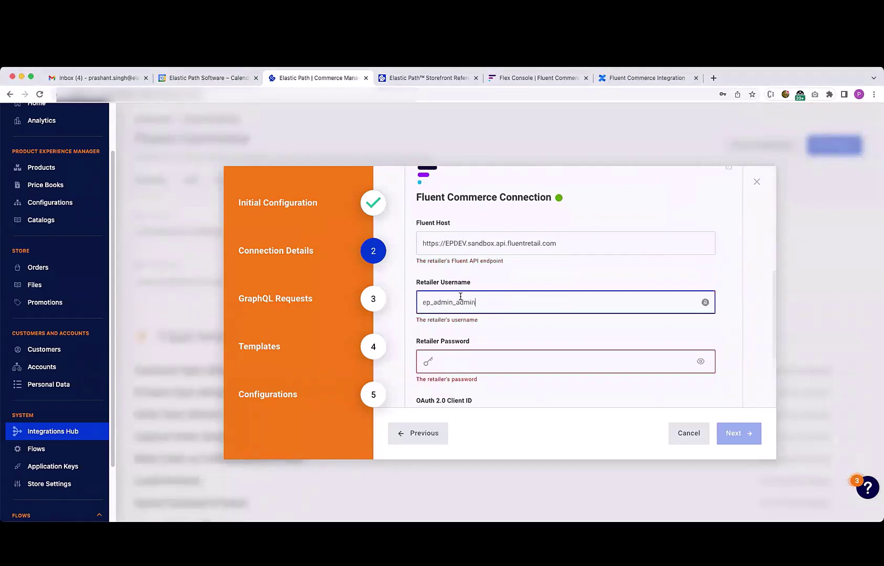
click(469, 362)
key(super+v)
Fill in the OAuth 2.0 client ID and client secret
scroll(479, 363, down, 3)
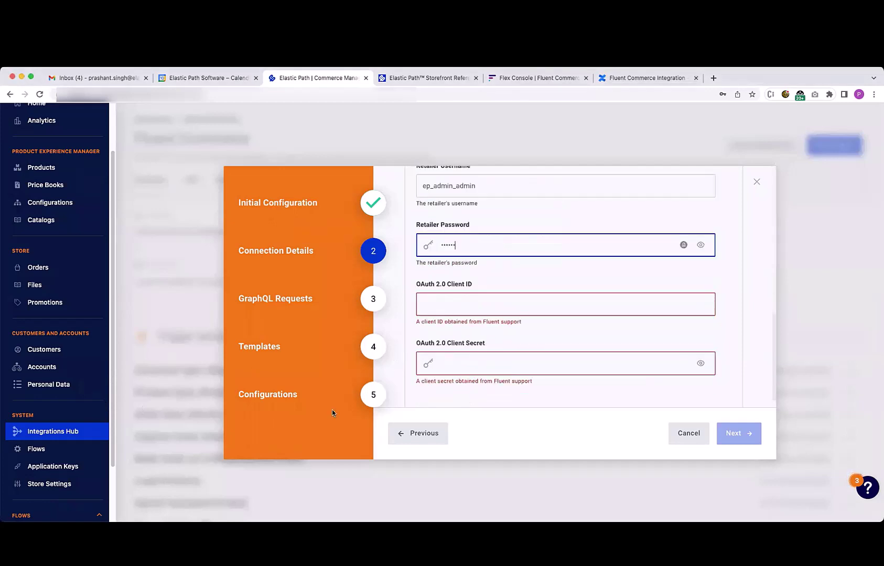
click(465, 312)
text(EPDEV)
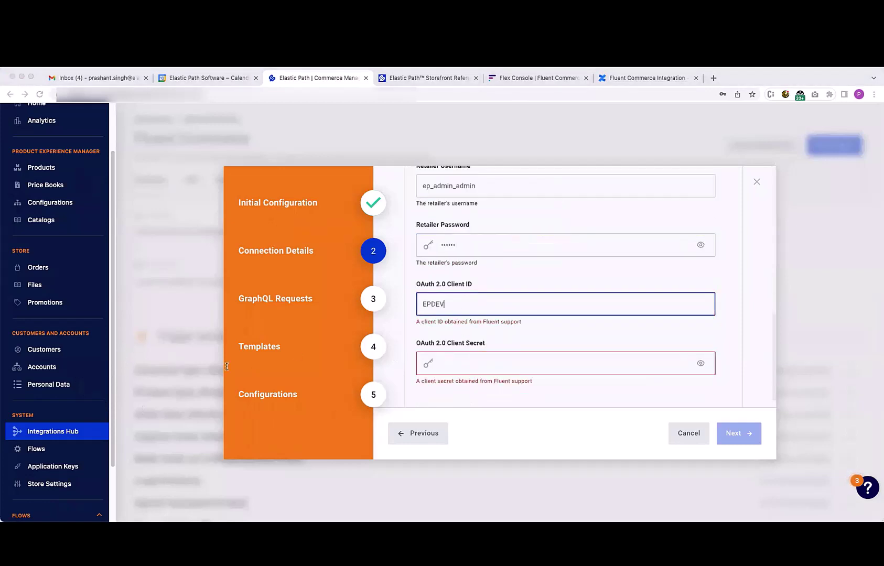
click(473, 354)
key(super+v)
scroll(577, 367, down, 1)
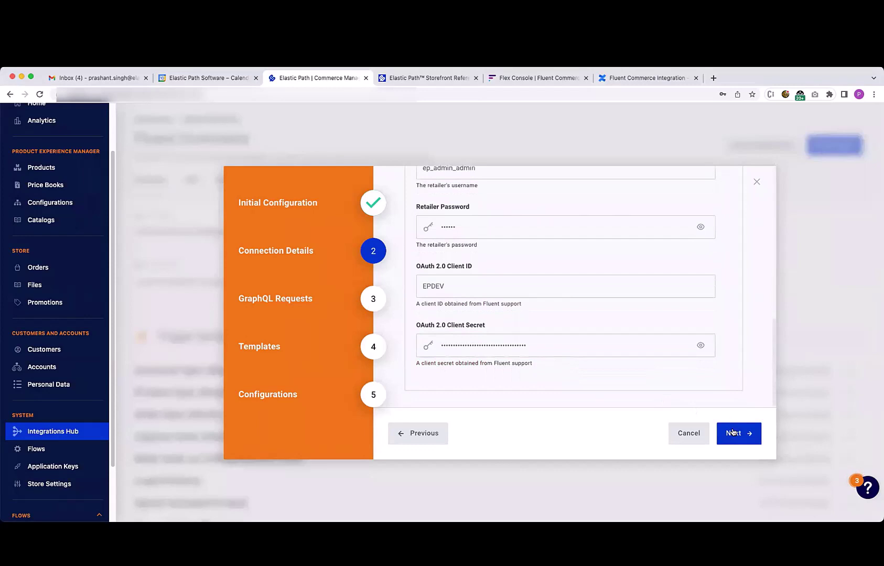
Save the connection details and review the Create Customer Mutation query
click(738, 433)
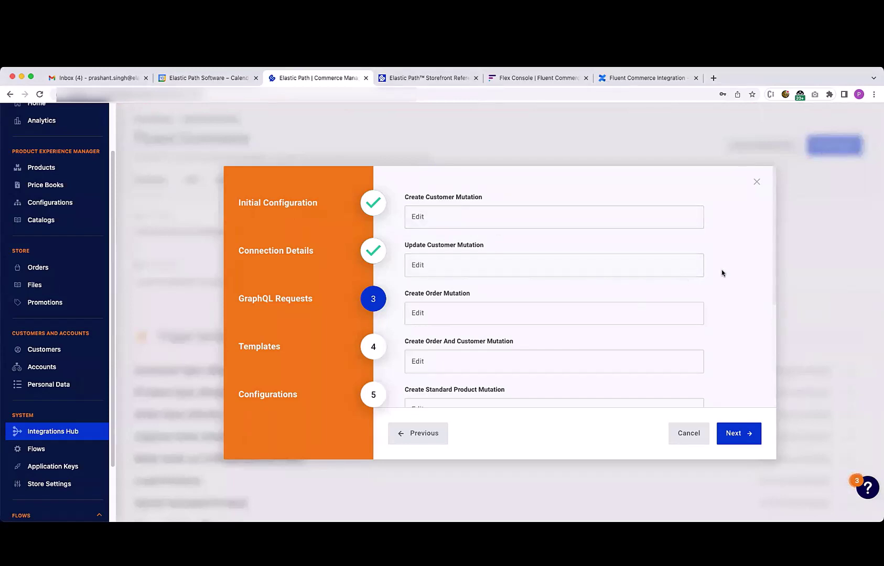
click(492, 221)
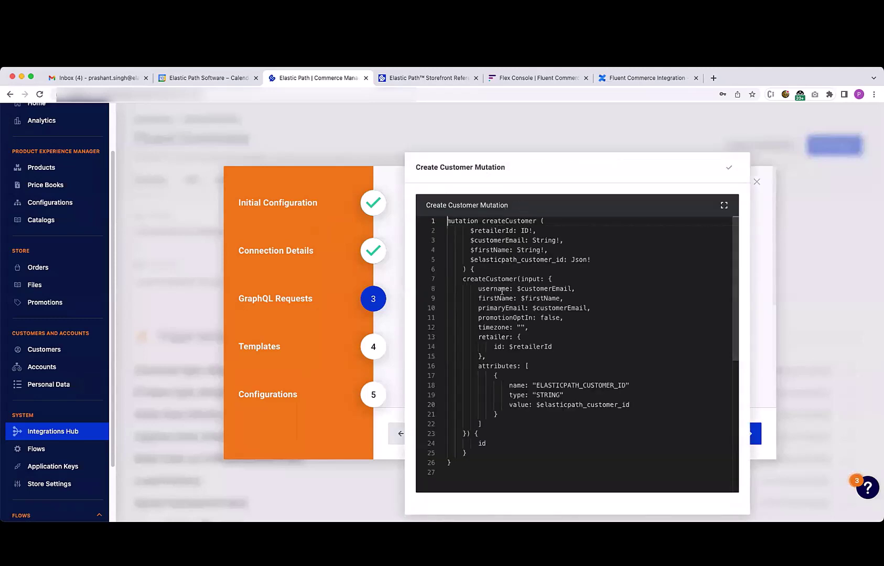
click(500, 271)
drag(477, 366, 481, 424)
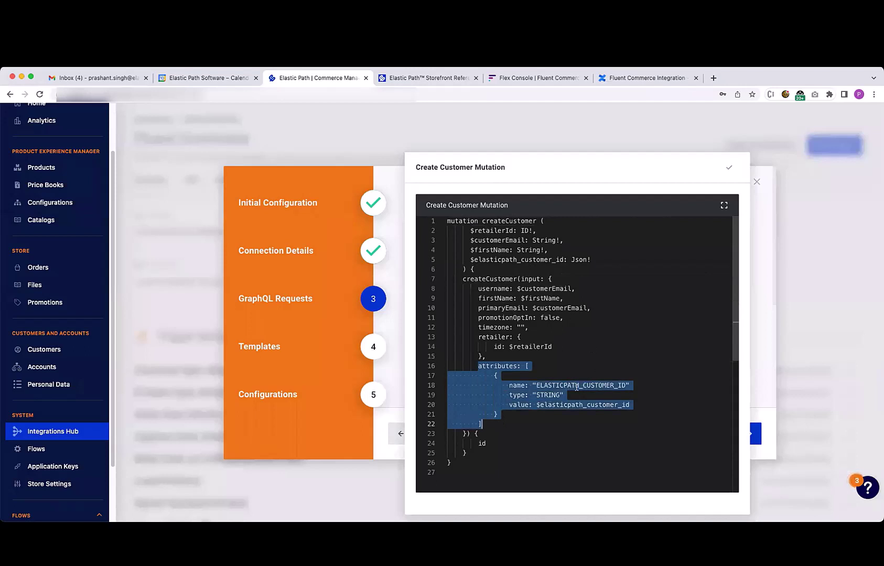
click(569, 421)
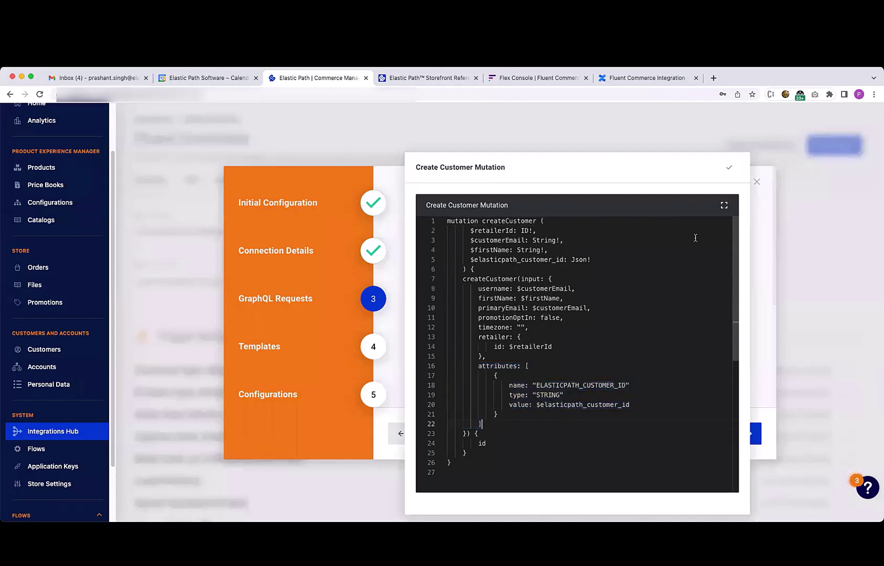
click(728, 167)
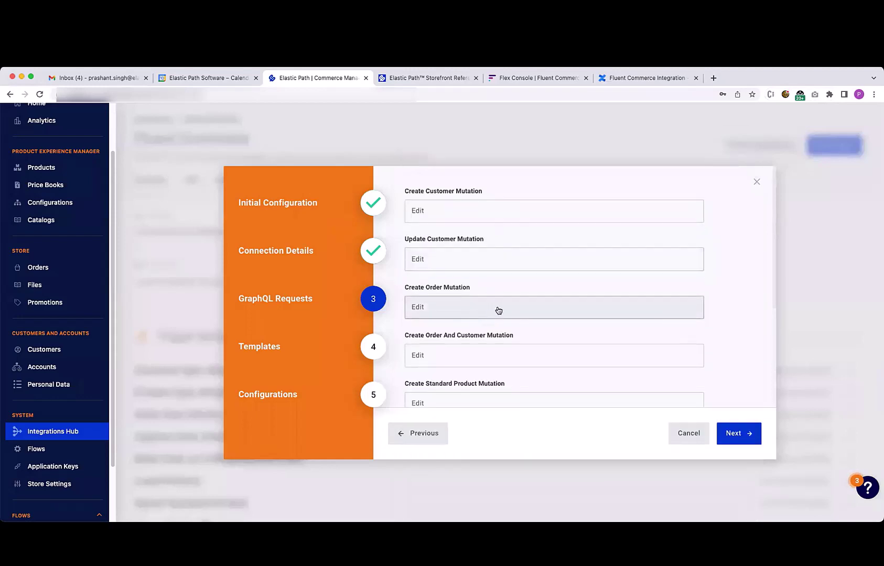
Review the Create Order Mutation query and move on to the Templates step
click(497, 313)
scroll(497, 313, down, 2)
click(729, 169)
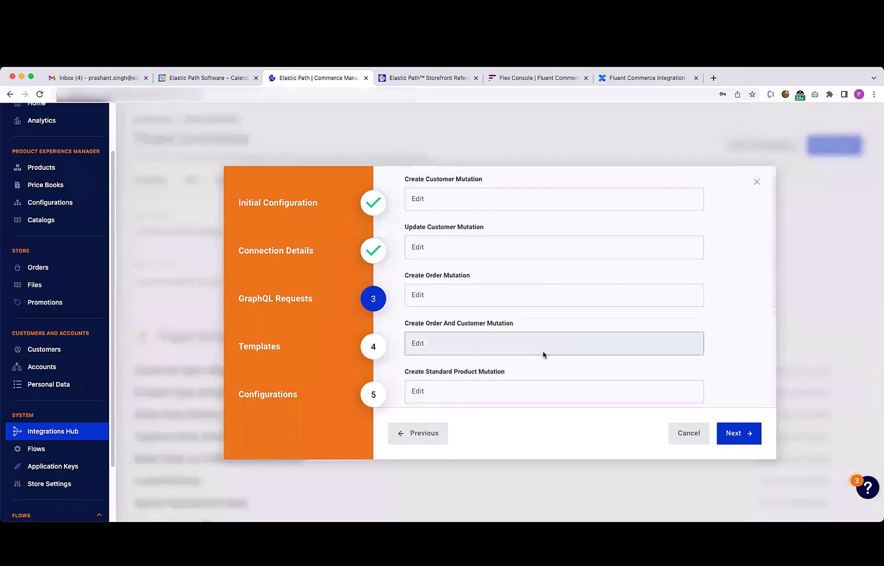
scroll(517, 357, down, 4)
scroll(486, 376, down, 1)
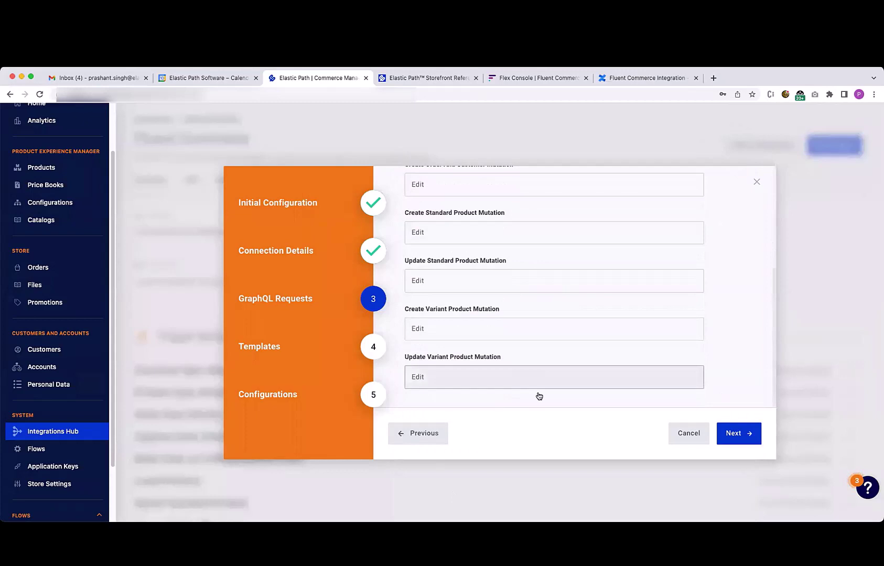
click(733, 433)
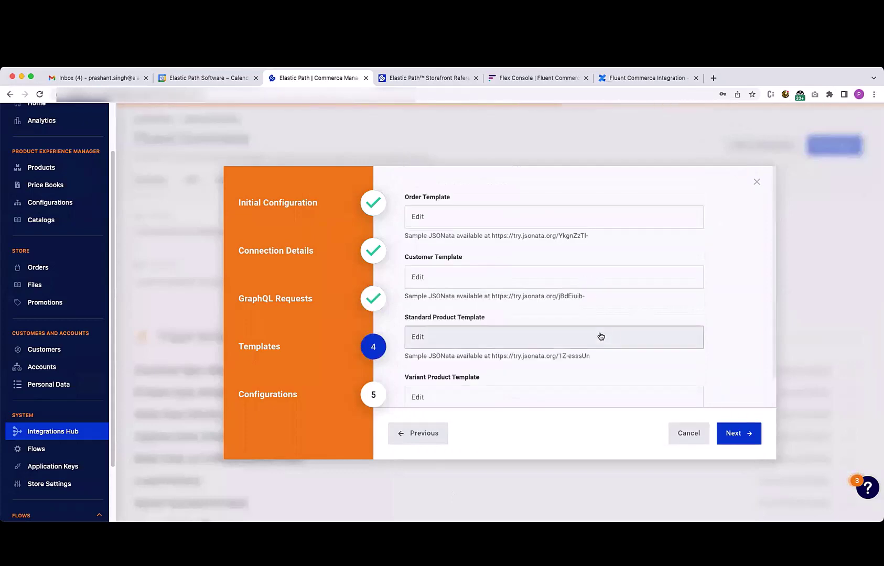
Review the Order and Customer Templates, then continue to the Configurations step
click(453, 218)
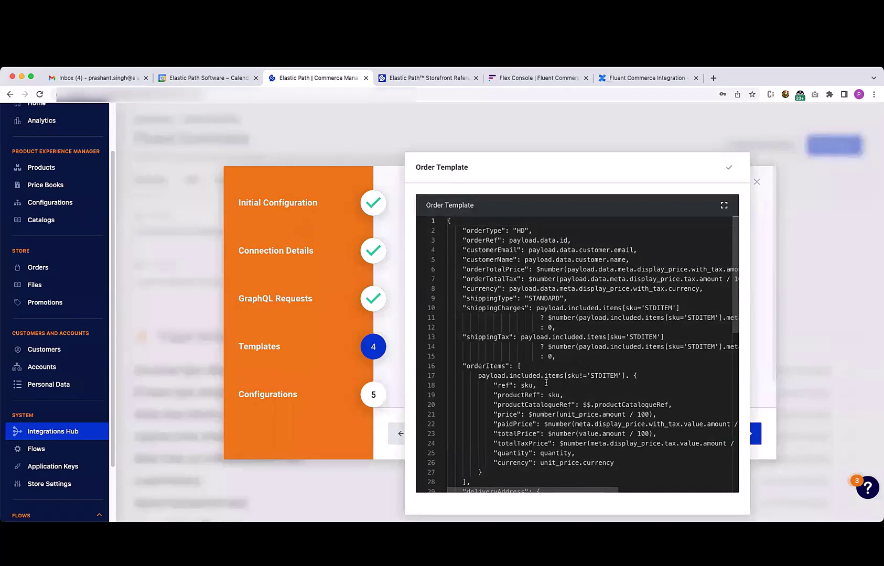
click(728, 167)
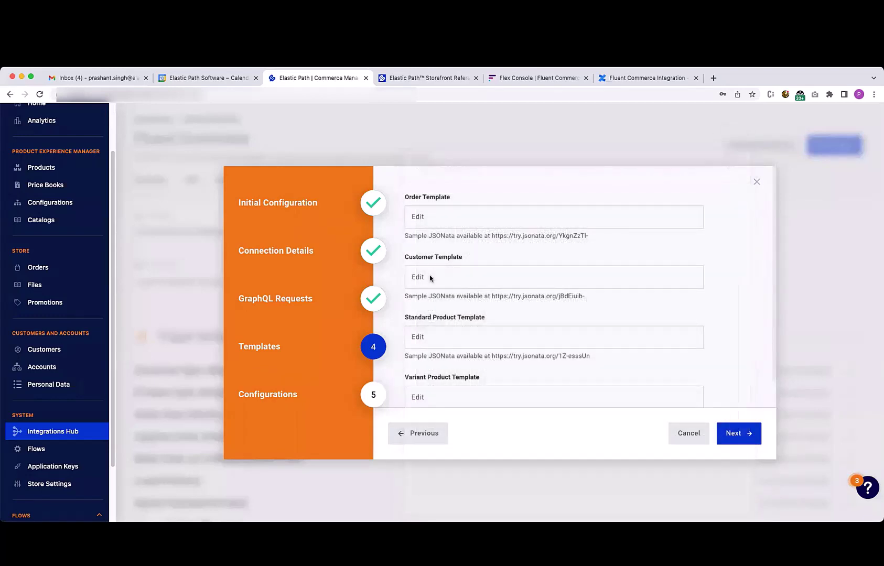
click(461, 287)
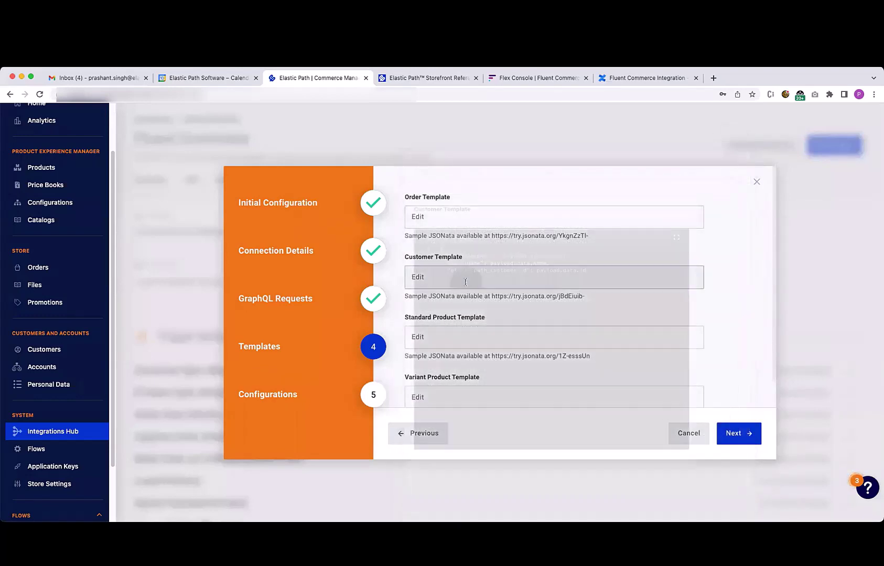
click(730, 167)
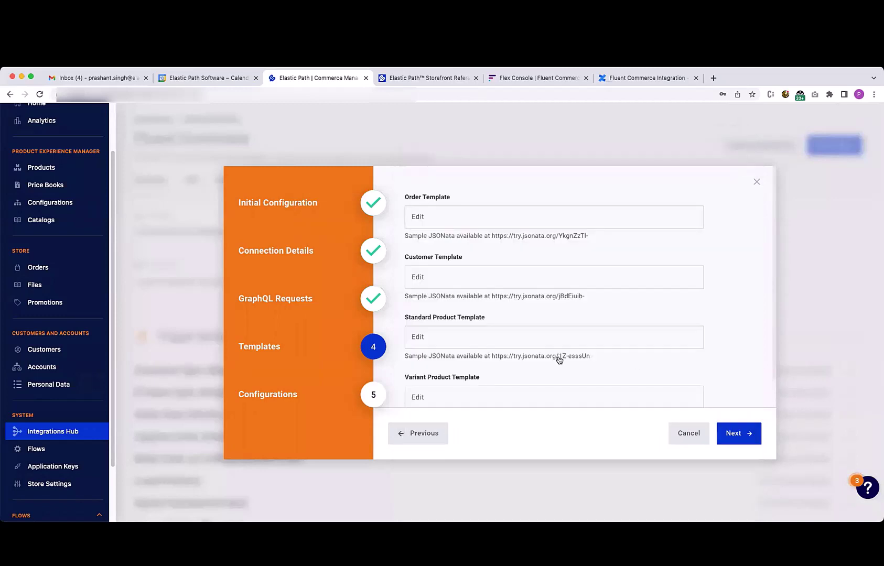
scroll(694, 309, down, 1)
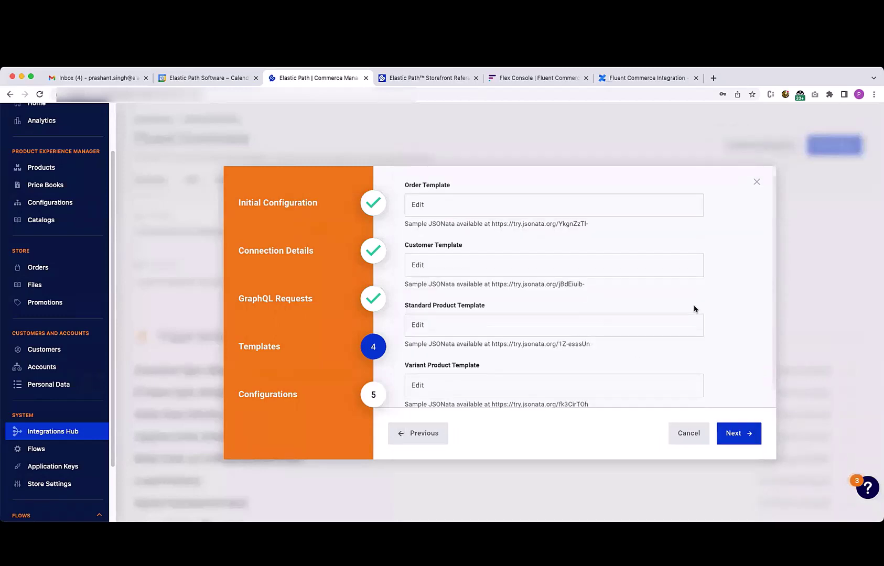
click(736, 433)
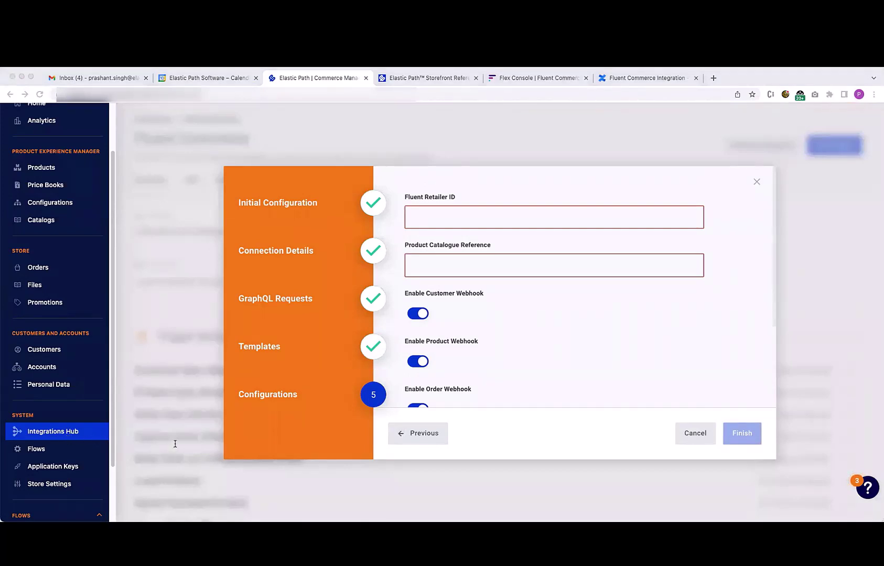
Set Fluent Retailer ID 34 and product catalogue reference FCRG:PC:MASTER
click(443, 219)
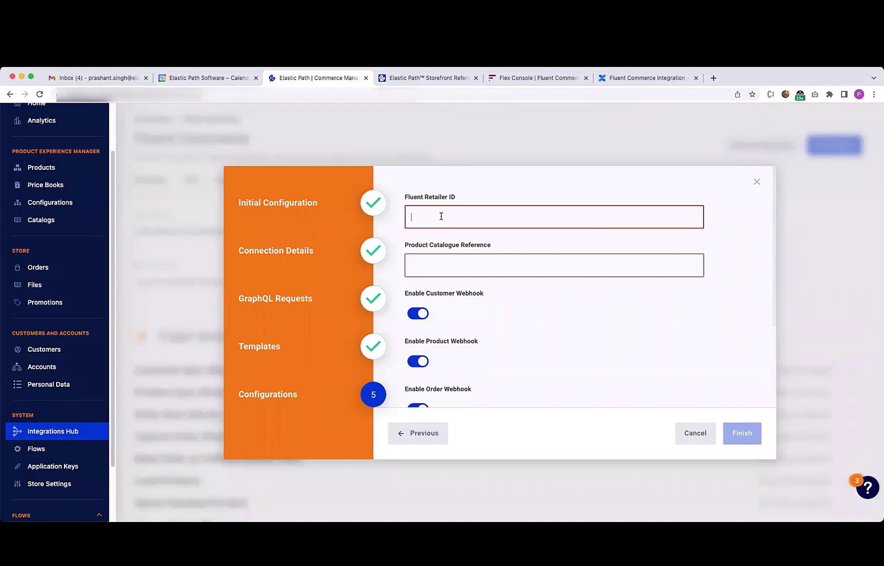
text(34)
click(470, 263)
text(FCRG:PC:MASTER)
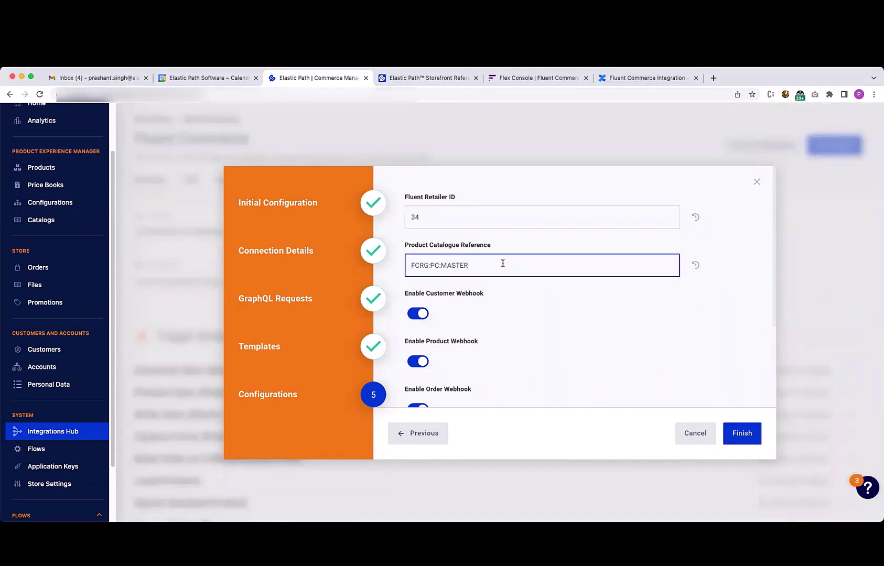
scroll(605, 317, down, 3)
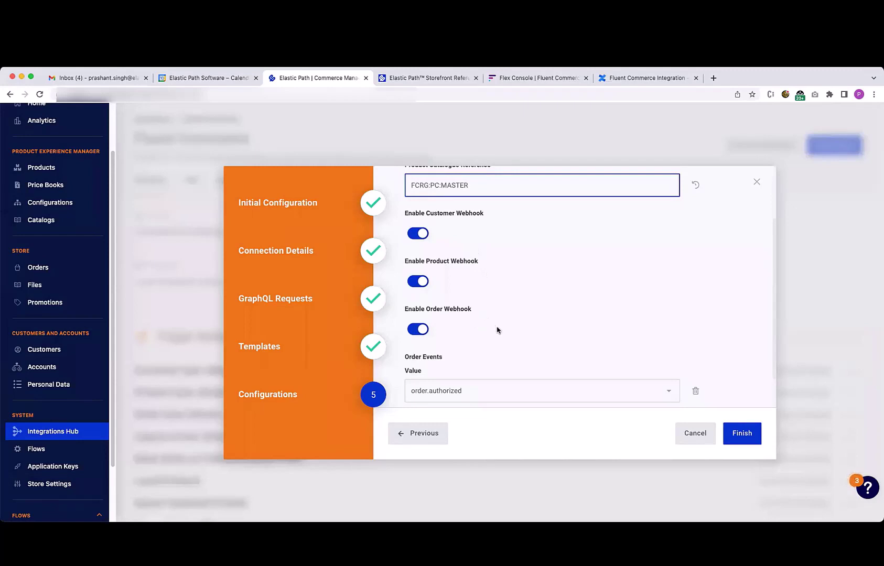
scroll(635, 326, down, 1)
scroll(634, 322, down, 2)
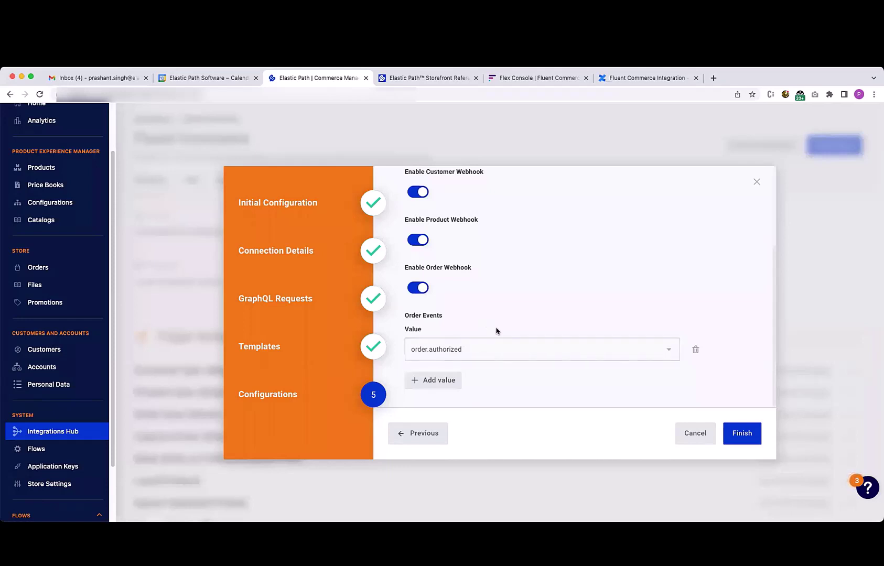
Keep order.authorized as the order event, finish setup, and check the Store Settings webhooks
click(449, 346)
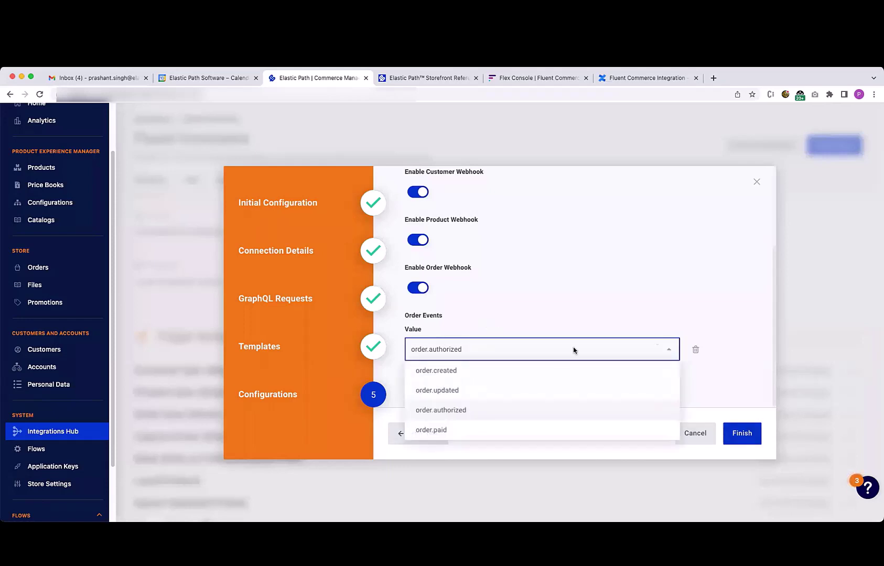
click(716, 376)
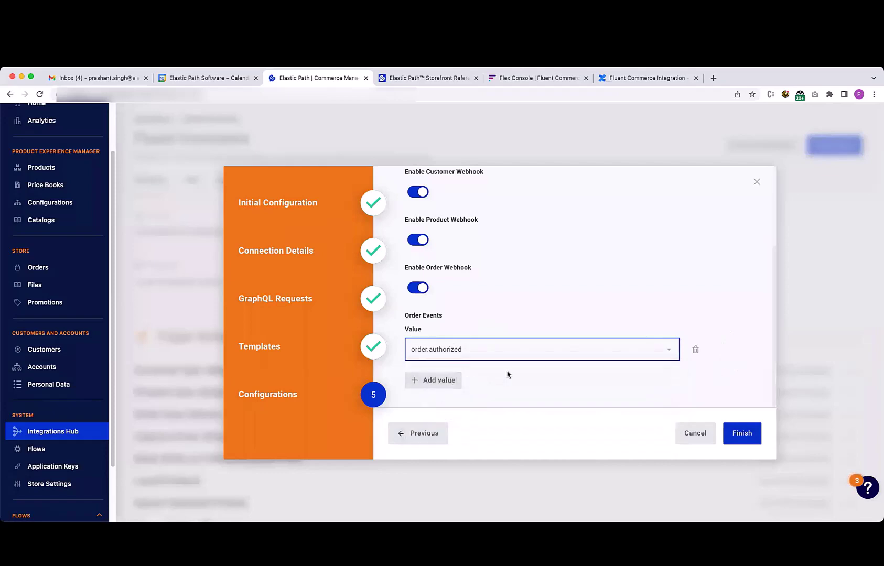
key(Escape)
click(50, 484)
click(265, 178)
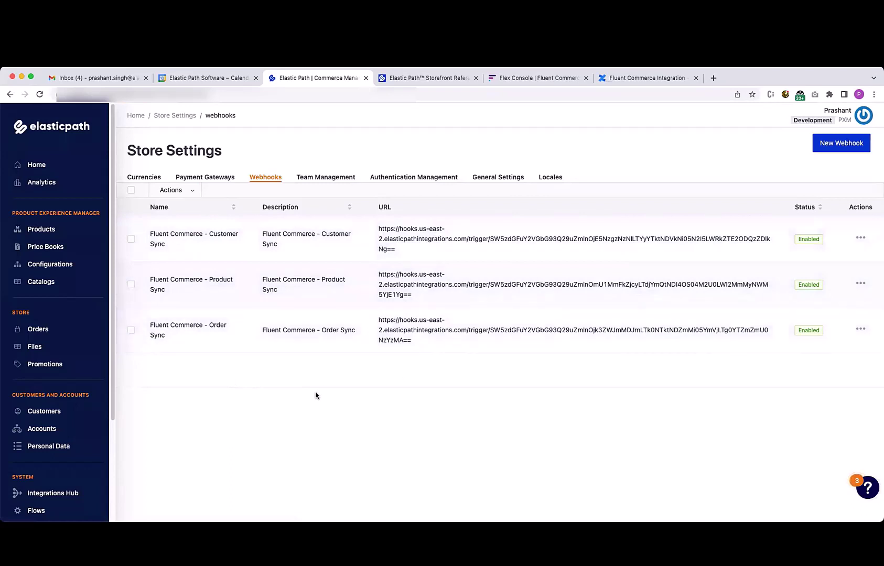
Publish the Default Catalog from the Products > Catalogs page
click(53, 230)
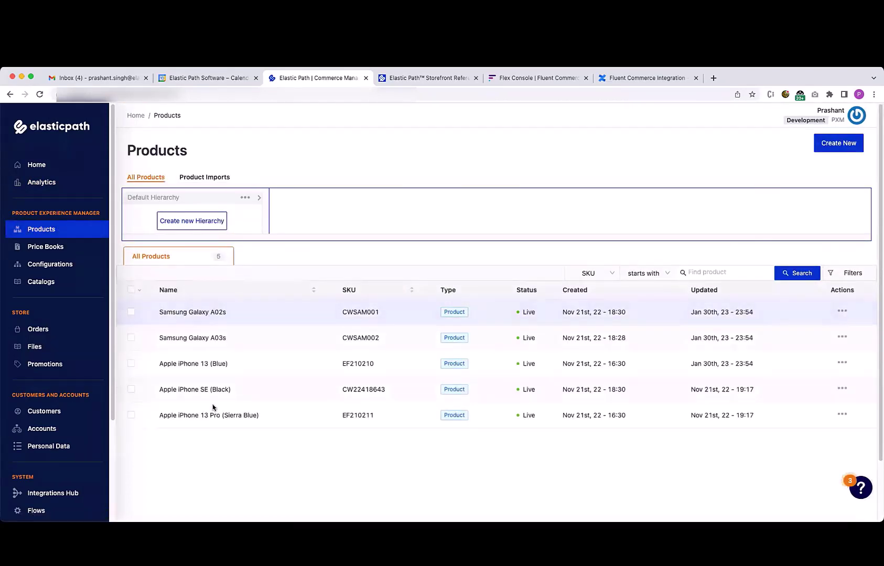
click(61, 282)
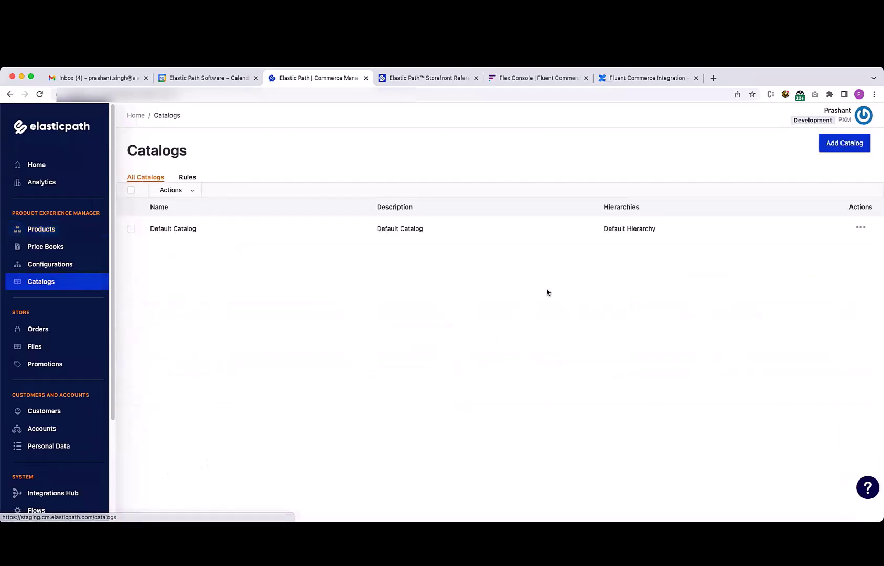
click(861, 229)
click(838, 243)
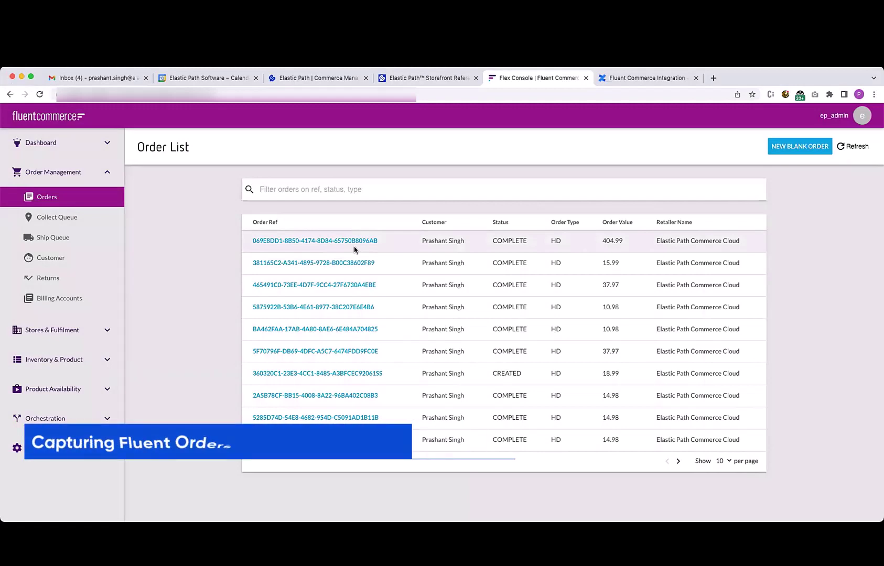
Reload the $404.99 order in Commerce Manager and check its history showing payment authorized
click(325, 78)
scroll(276, 258, up, 10)
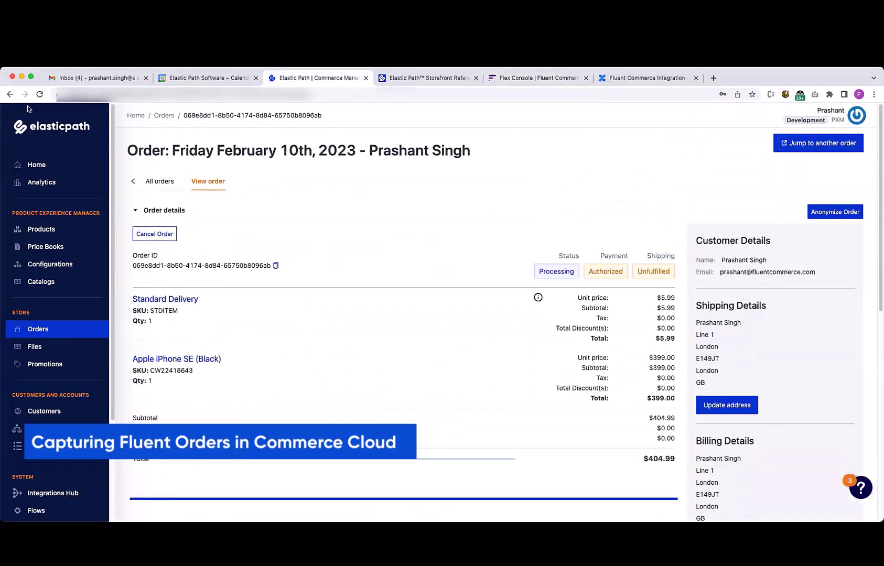
click(40, 94)
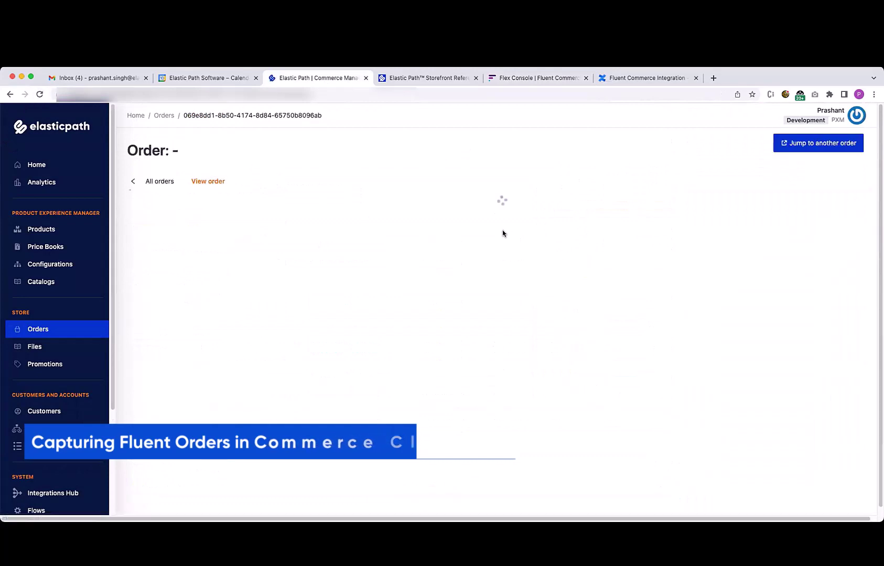
scroll(463, 313, down, 5)
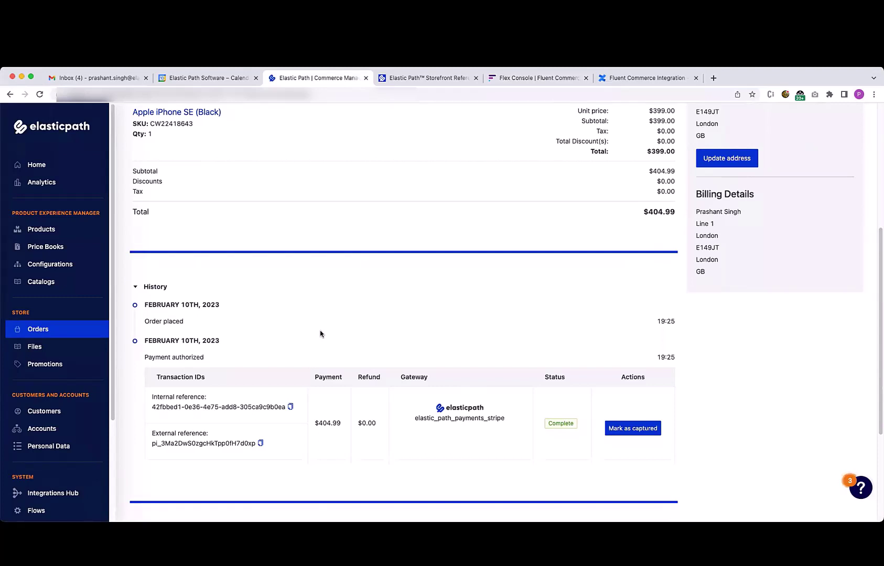
scroll(45, 425, down, 3)
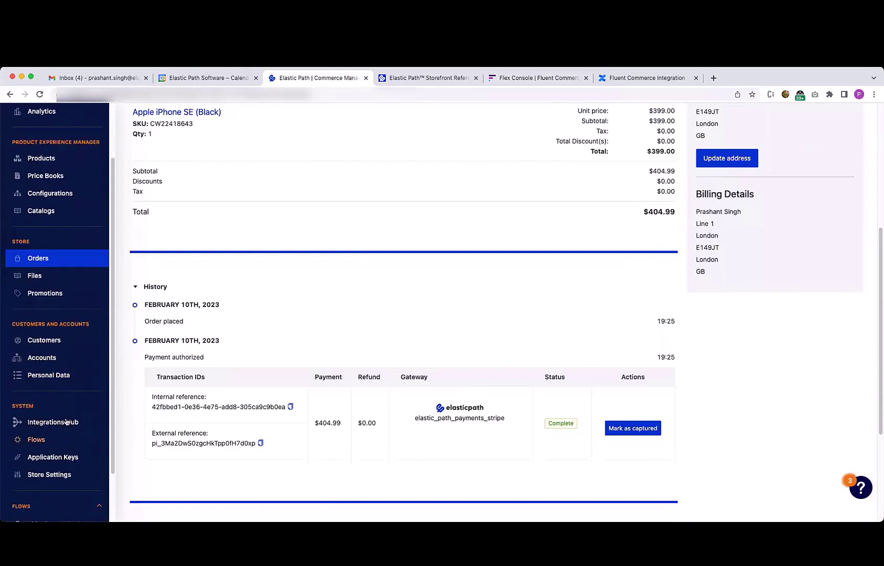
Copy the Capture Order (Elastic Path) trigger URL from the Fluent integration in Integrations Hub
click(63, 426)
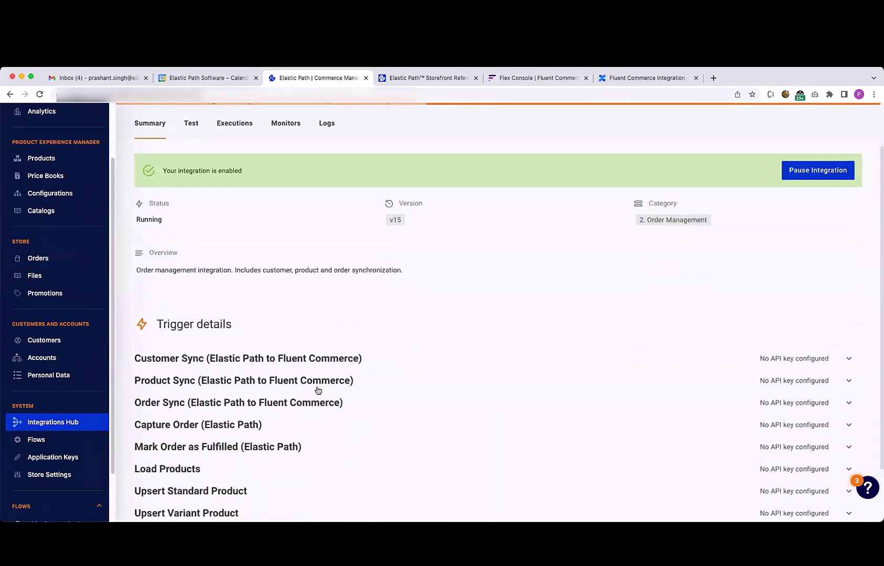
scroll(205, 367, down, 3)
click(208, 357)
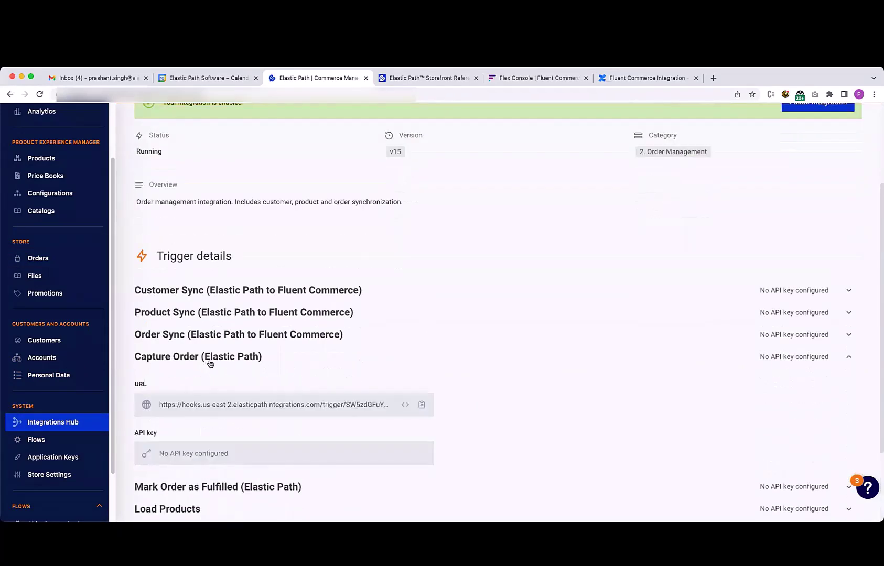
click(422, 408)
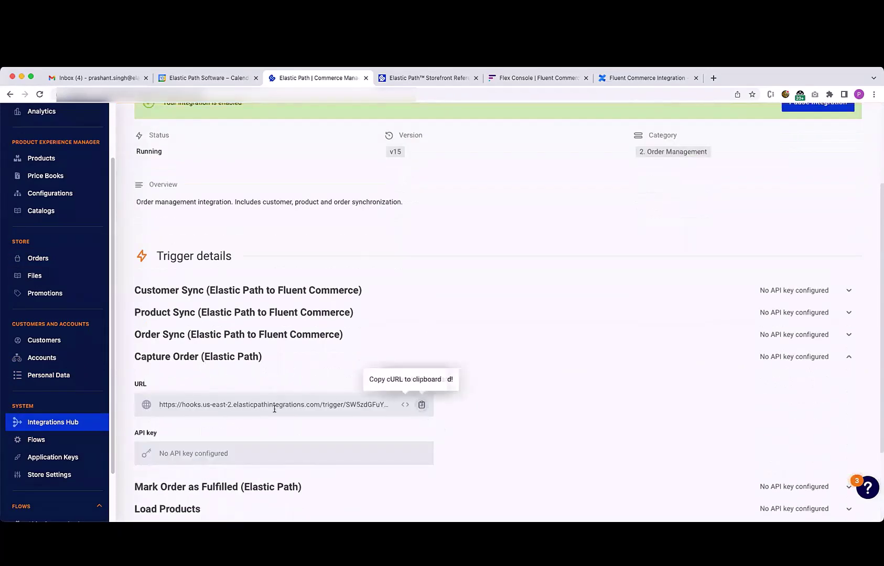
Open the HOME DELIVERY workflow from the ORDER workflows in Flex Console Orchestration
click(536, 78)
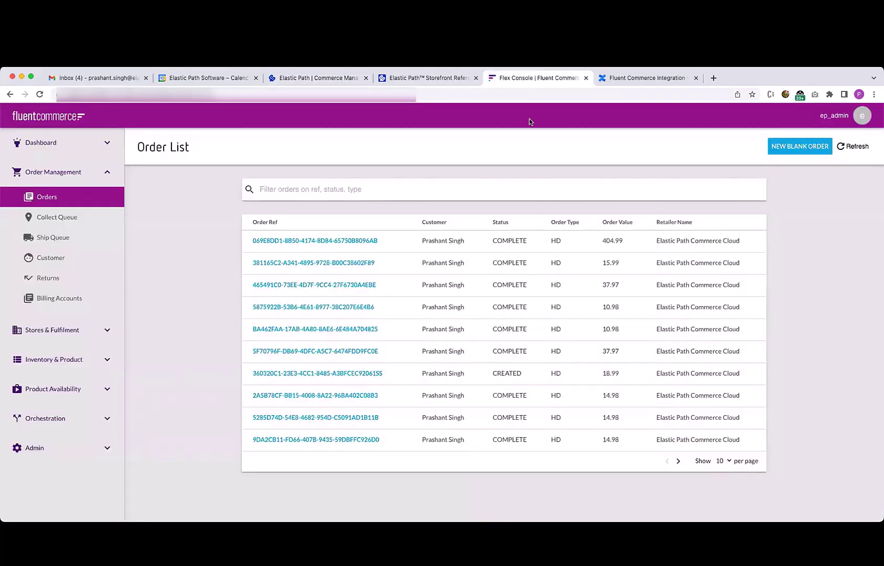
click(88, 425)
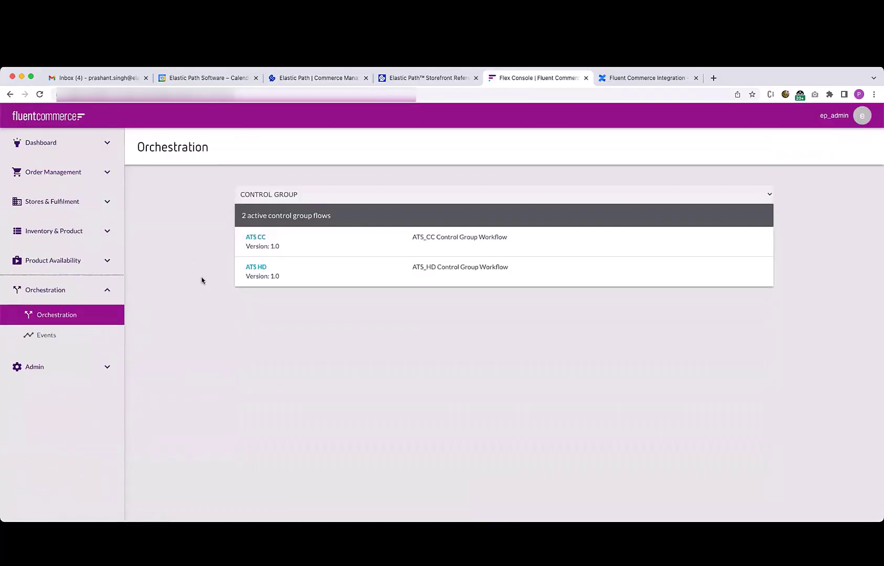
click(275, 196)
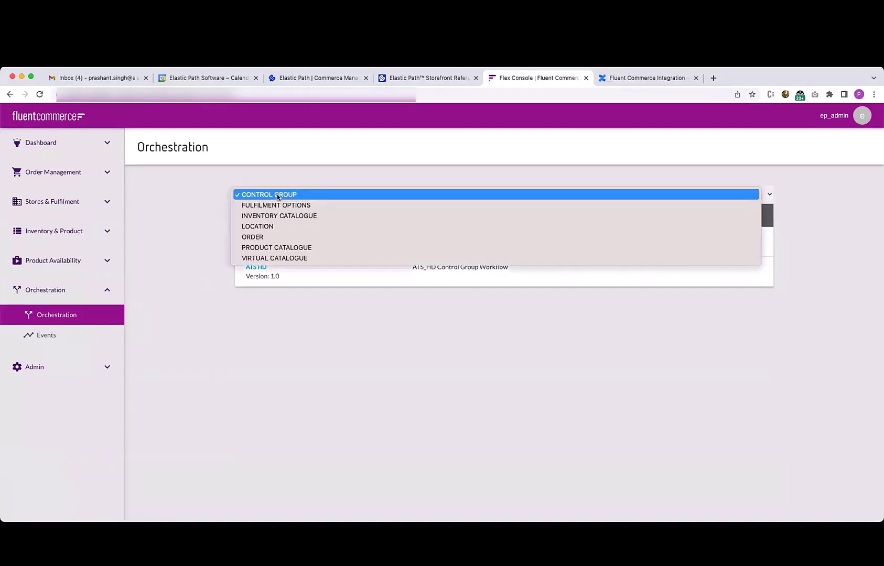
click(260, 237)
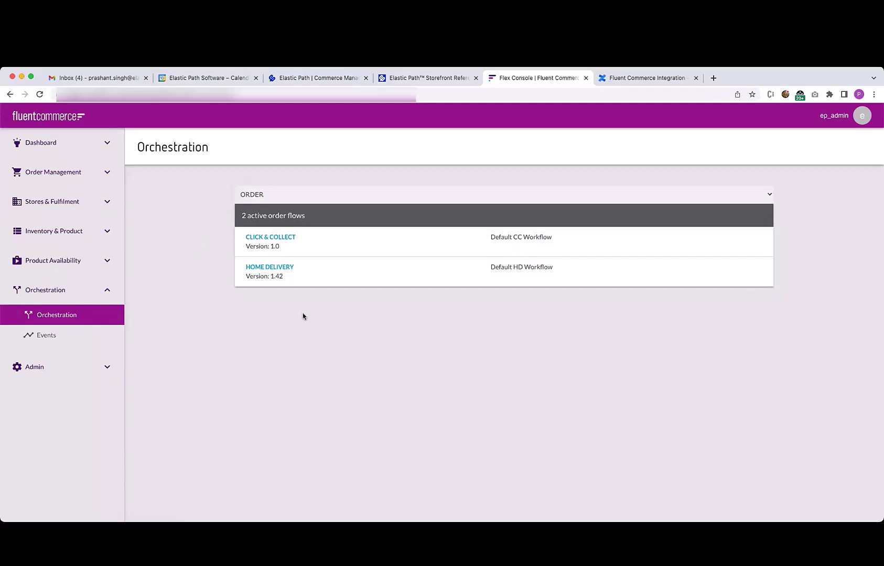
click(282, 269)
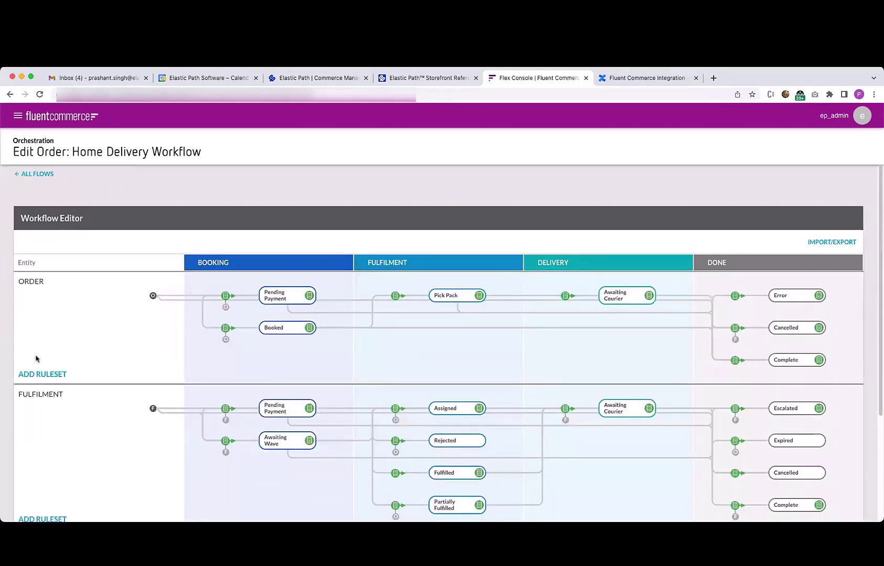
Replace the OrderComplete ruleset's webhook URL with the copied Capture Order URL
click(735, 361)
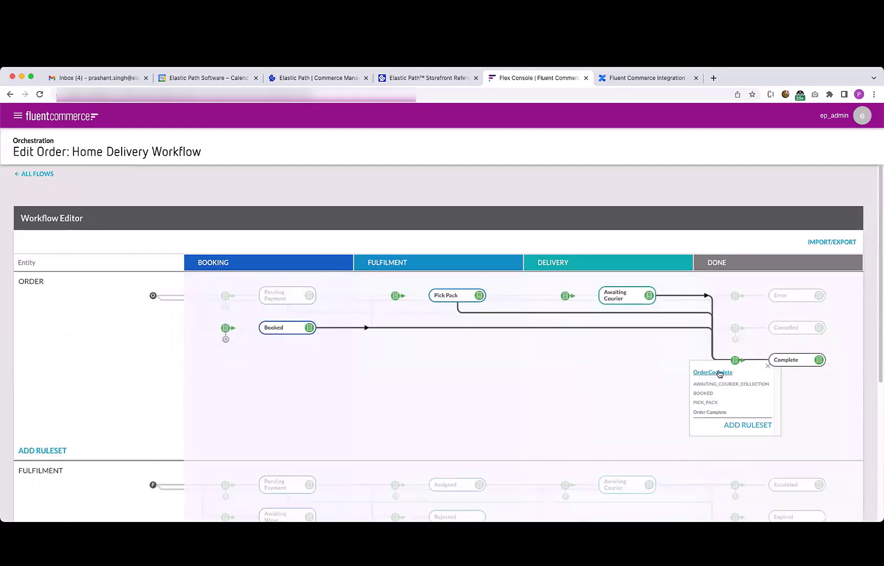
click(714, 372)
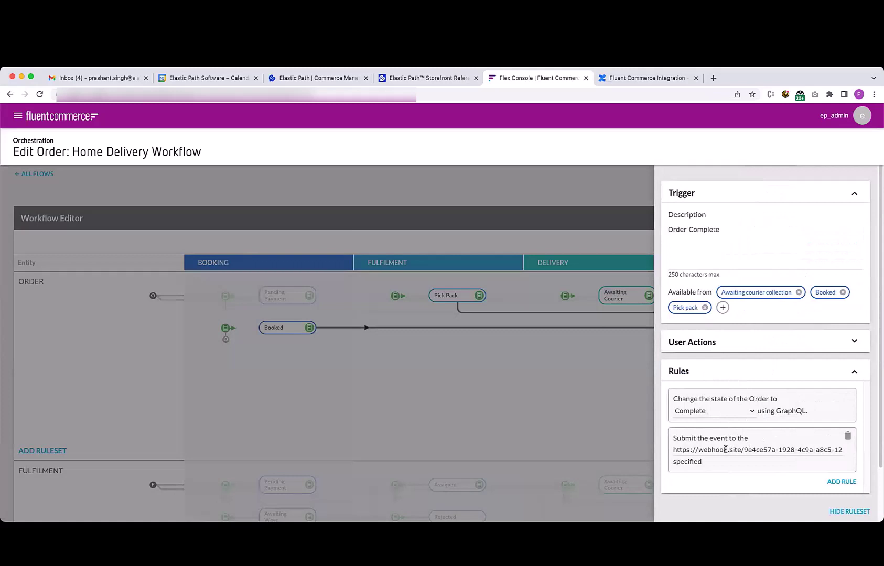
triple_click(699, 449)
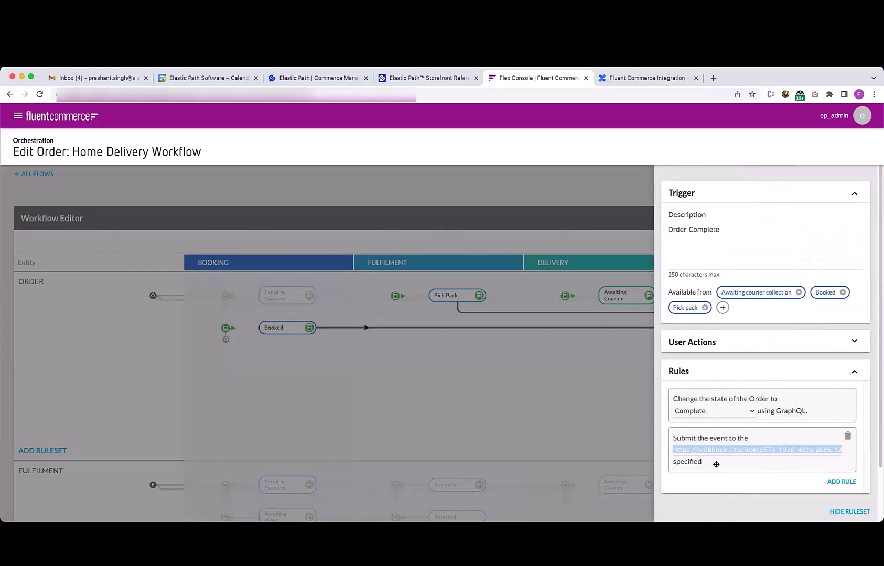
key(BackSpace)
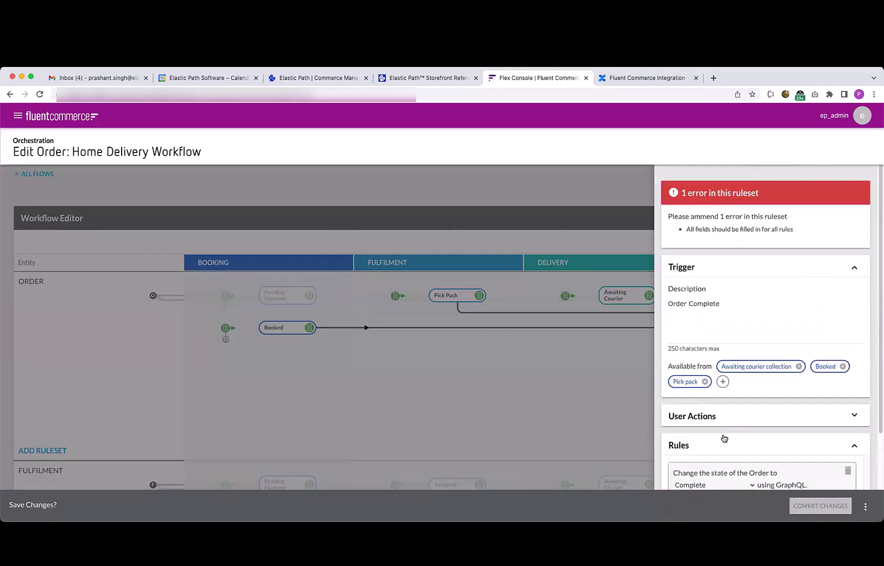
key(ctrl+v)
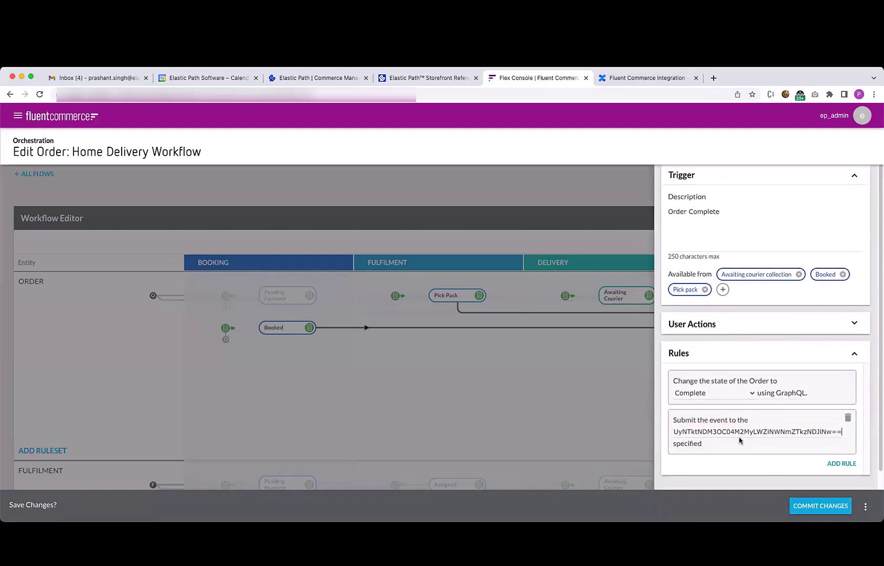
click(820, 506)
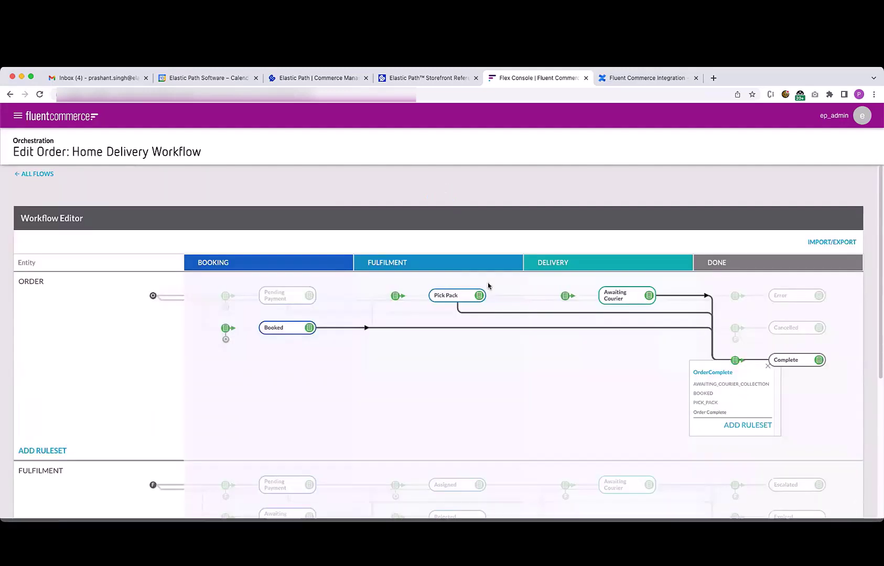